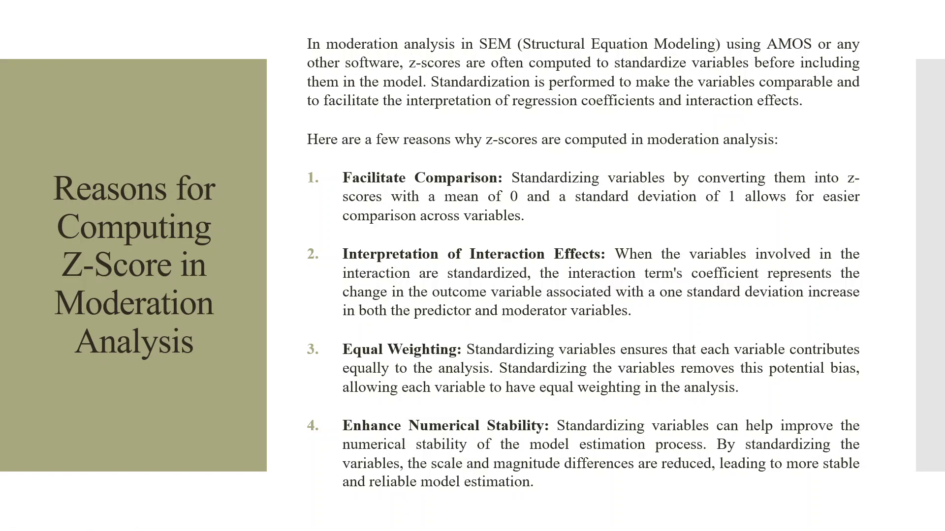
- End the slide show, switch to Amos and confirm HBAT_SEM1_C.sav as the data file for Group number 1
key("Escape")
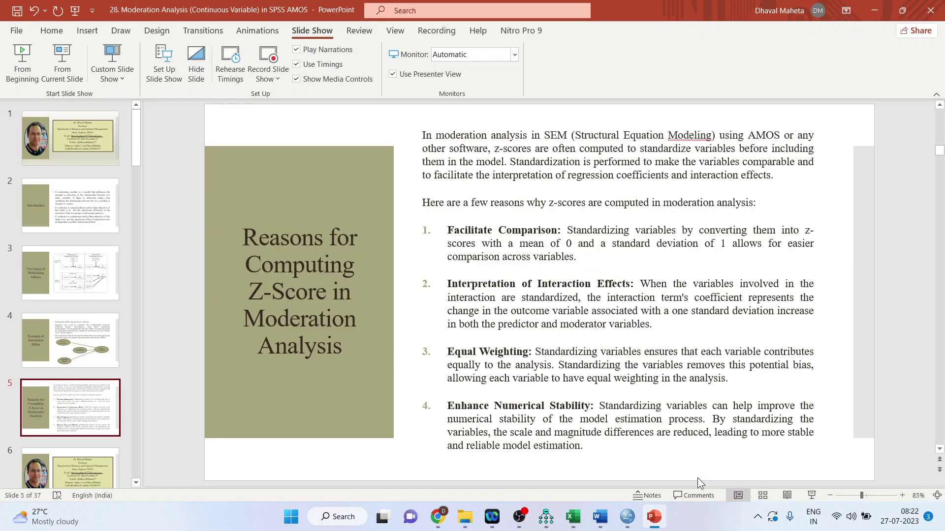
left_click(544, 521)
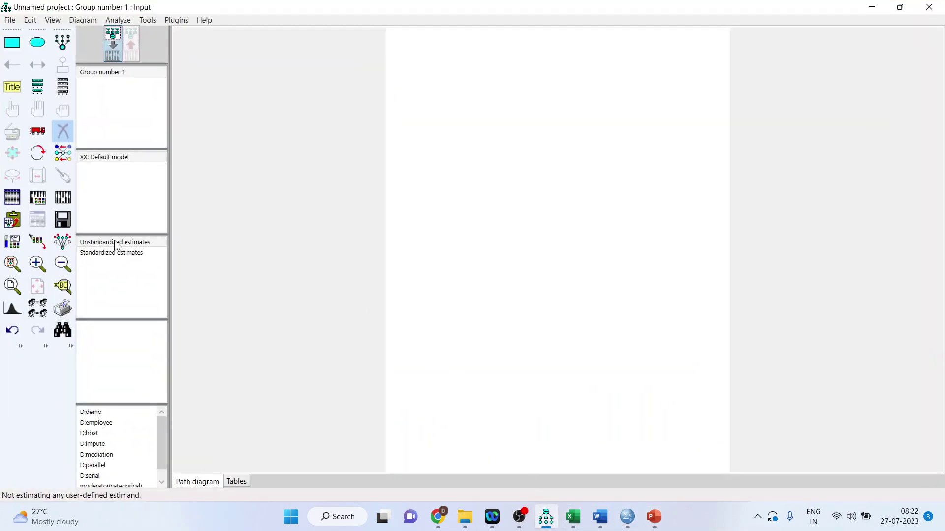
left_click(12, 198)
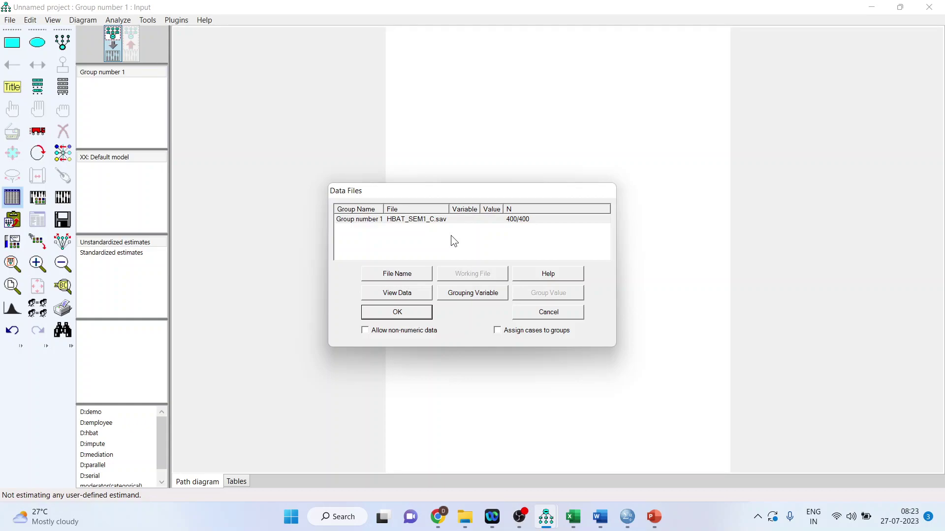
left_click(404, 312)
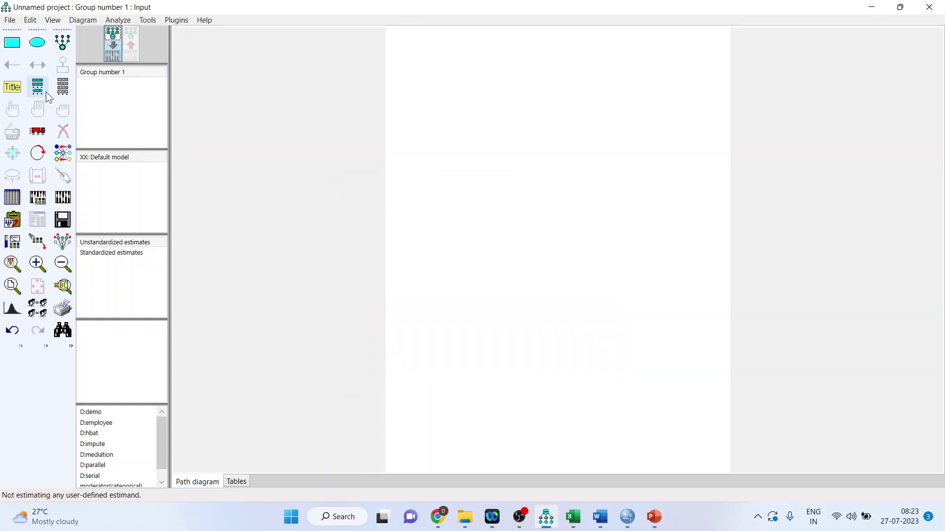
- Place OrgCommit, EnvPercep and StayingIntention from the dataset's variables on the path diagram, with StayingIntention beside the other two
left_click(60, 89)
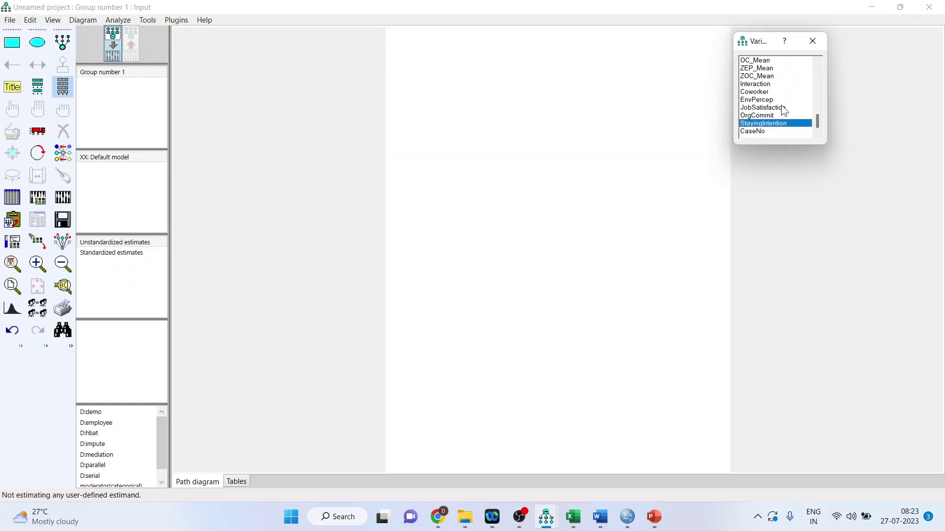
left_click(764, 116)
left_click_drag(728, 135, 456, 147)
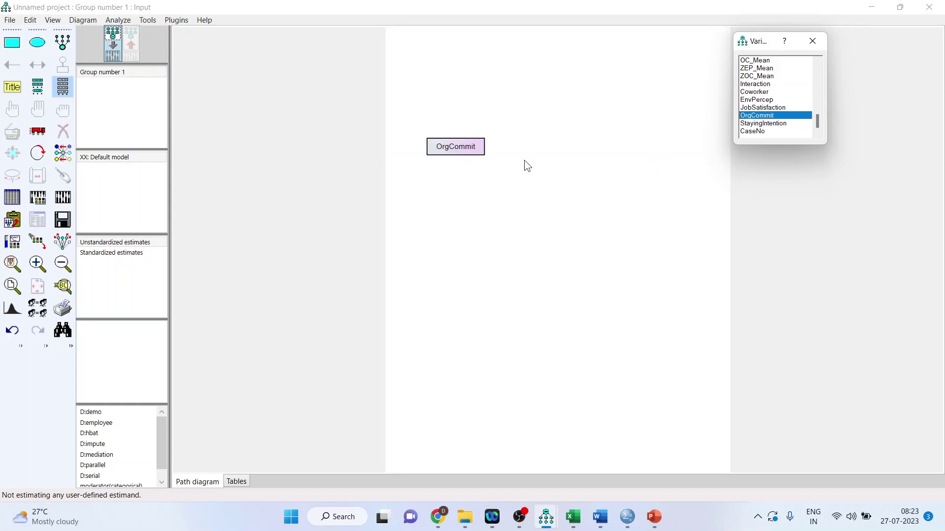
left_click_drag(757, 101, 440, 247)
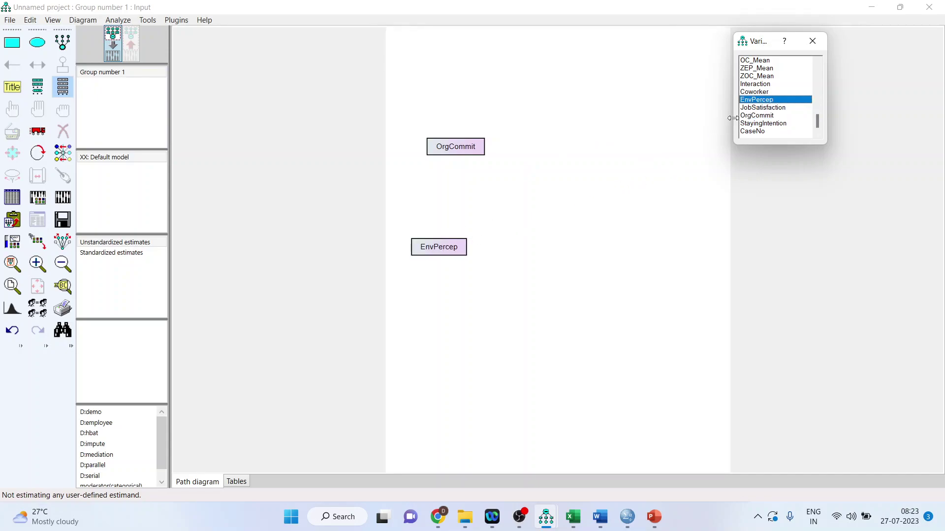
left_click_drag(775, 127, 593, 202)
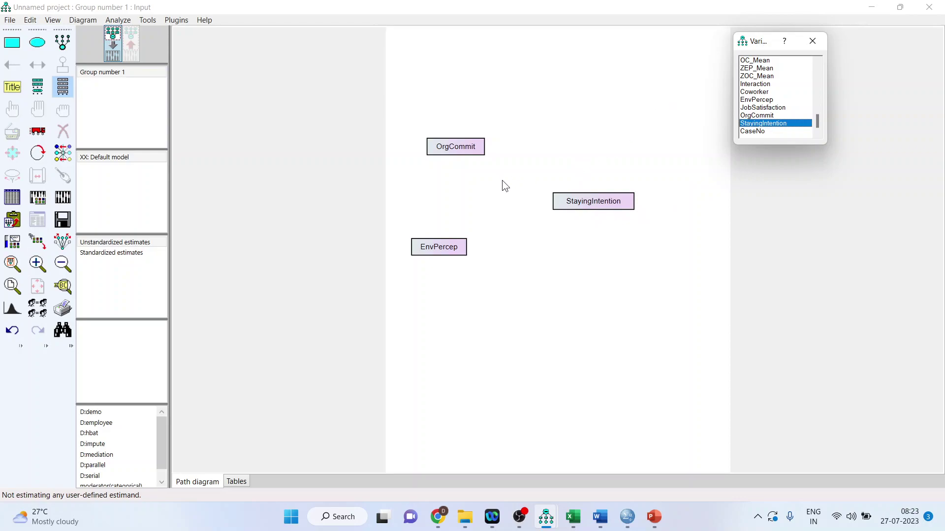
- Draw single-headed paths from OrgCommit and from EnvPercep to StayingIntention
left_click(110, 50)
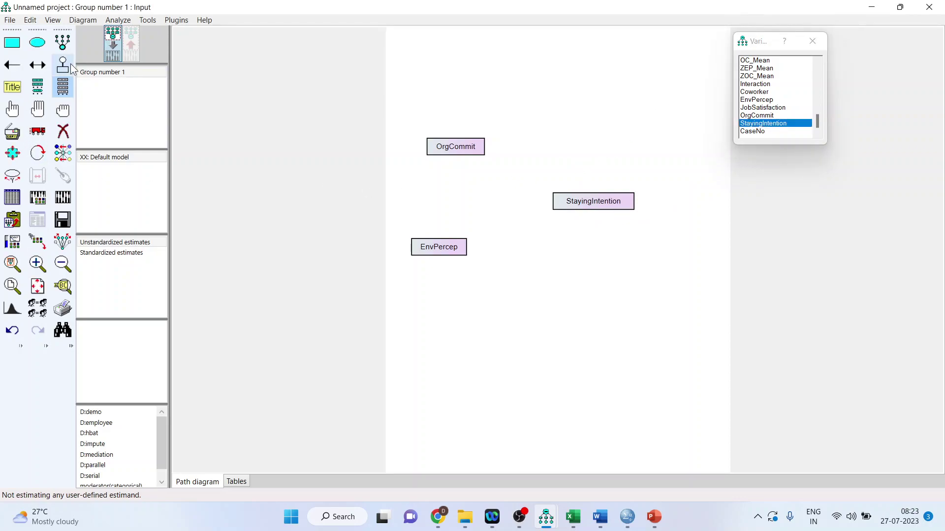
left_click(12, 64)
left_click_drag(462, 154, 576, 209)
left_click_drag(458, 252, 567, 209)
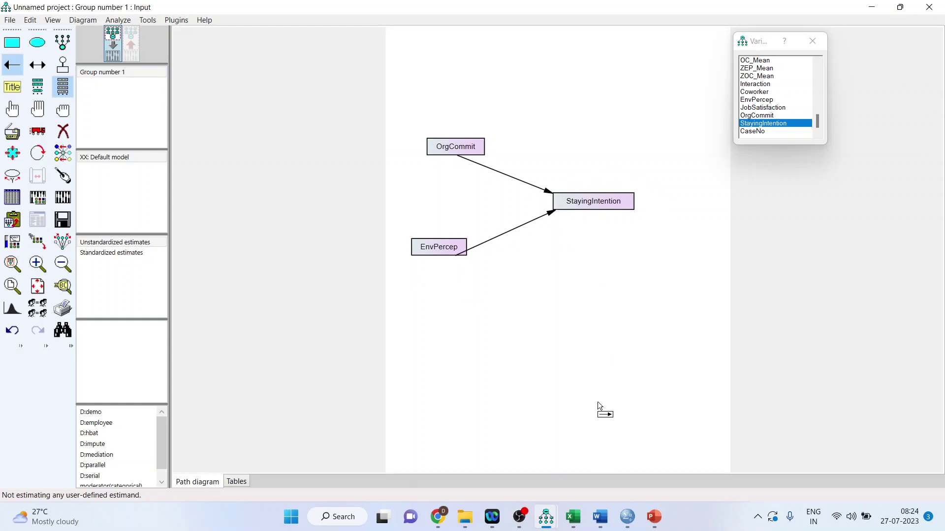
- Switch to the SPSS data editor and examine the case values in the Coworker through StayingIntention columns
mouse_move(625, 514)
left_click(694, 455)
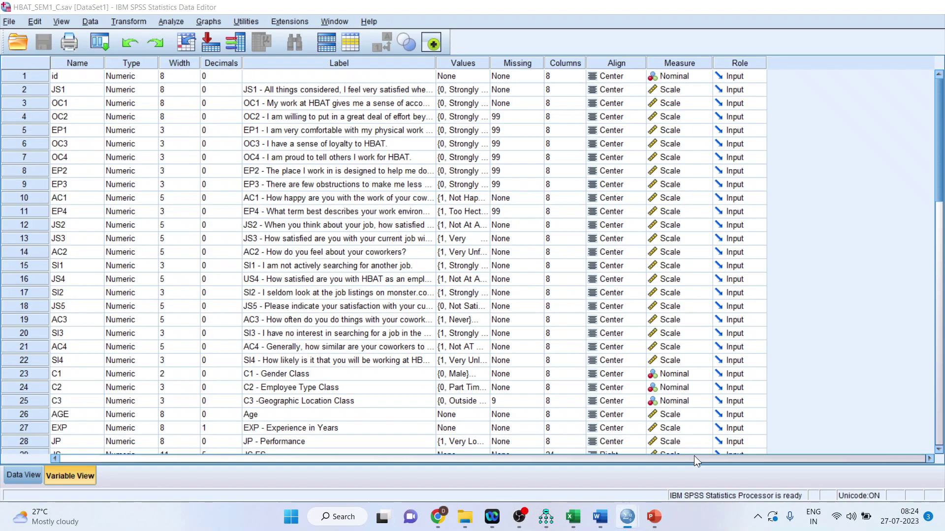
left_click(37, 480)
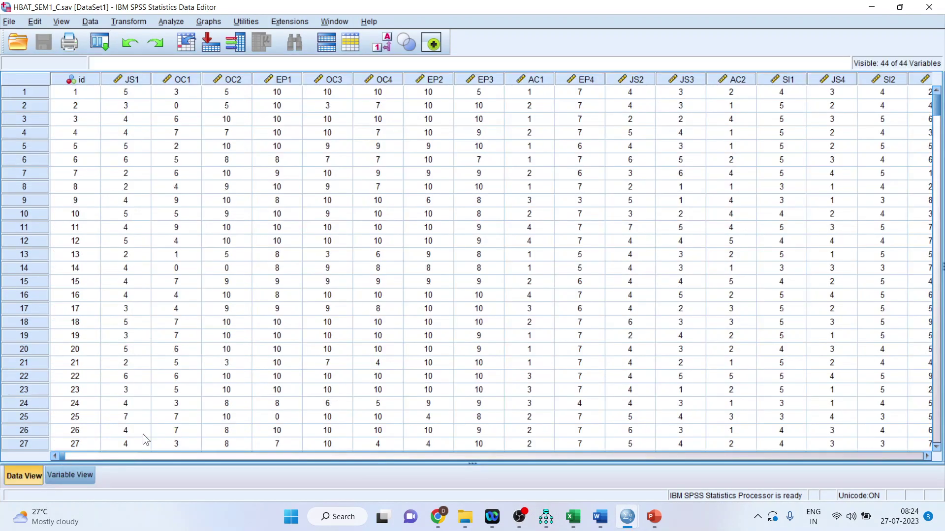
left_click(685, 454)
left_click_drag(685, 459, 812, 454)
left_click_drag(382, 90, 564, 88)
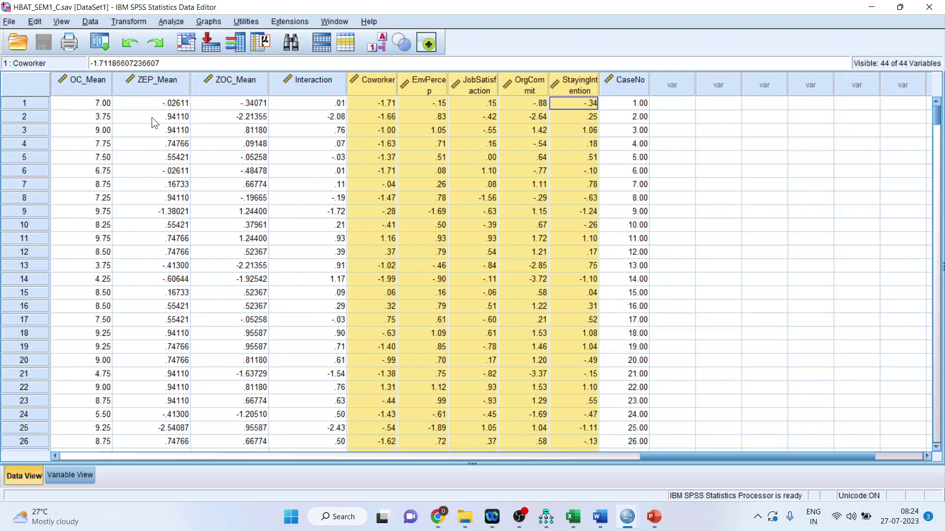
- Start a Descriptives analysis and add OrgCommit as its first variable
left_click(166, 22)
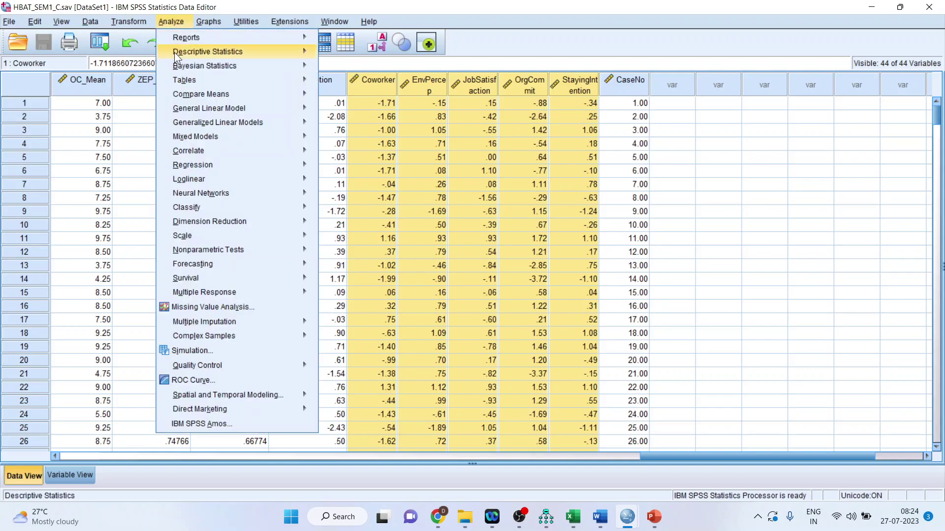
mouse_move(176, 57)
left_click(366, 67)
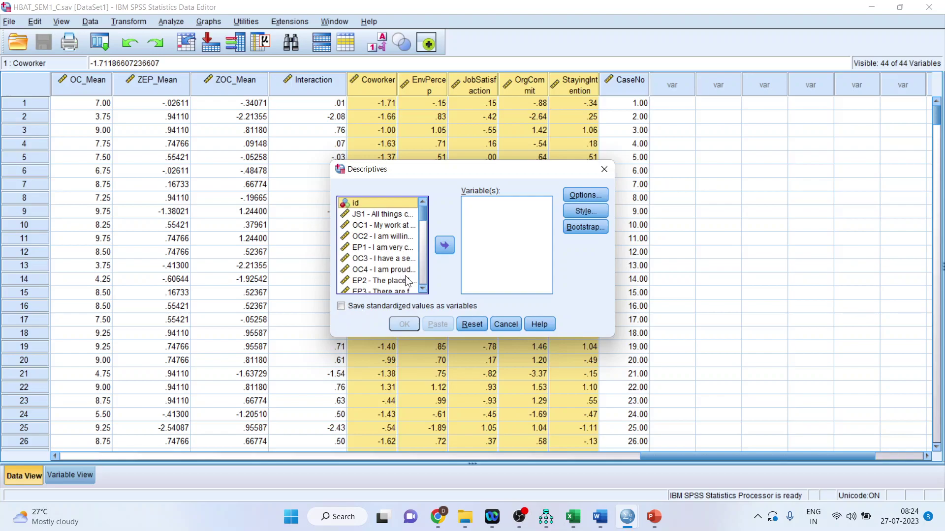
left_click(424, 282)
left_click(424, 282)
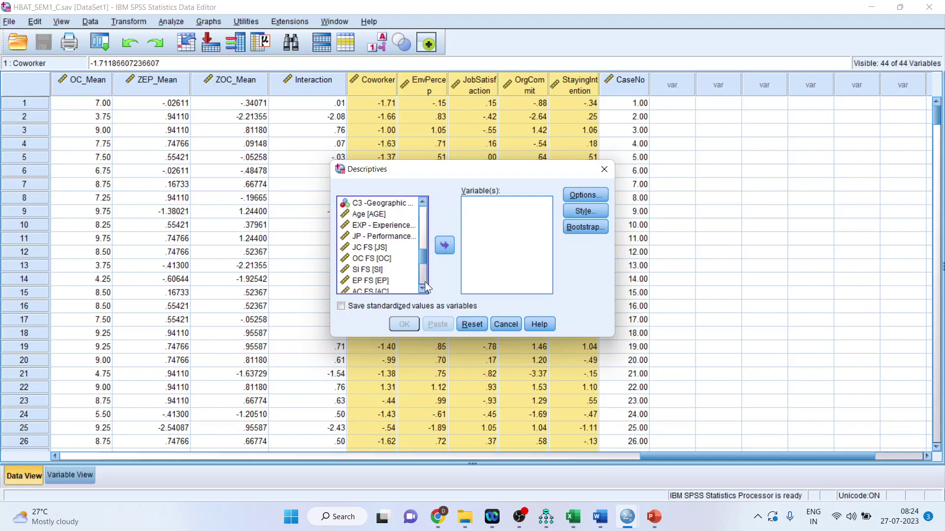
left_click(425, 281)
left_click(424, 281)
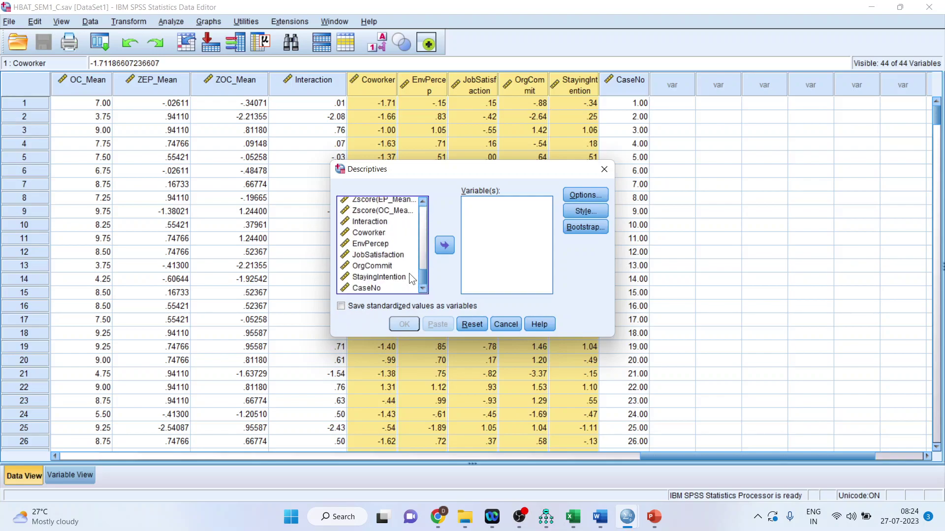
left_click(374, 266)
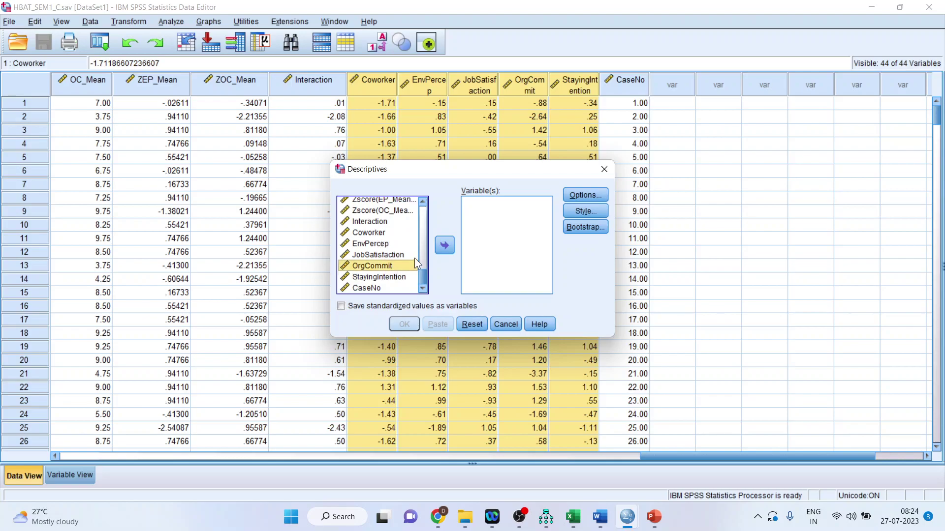
left_click(441, 245)
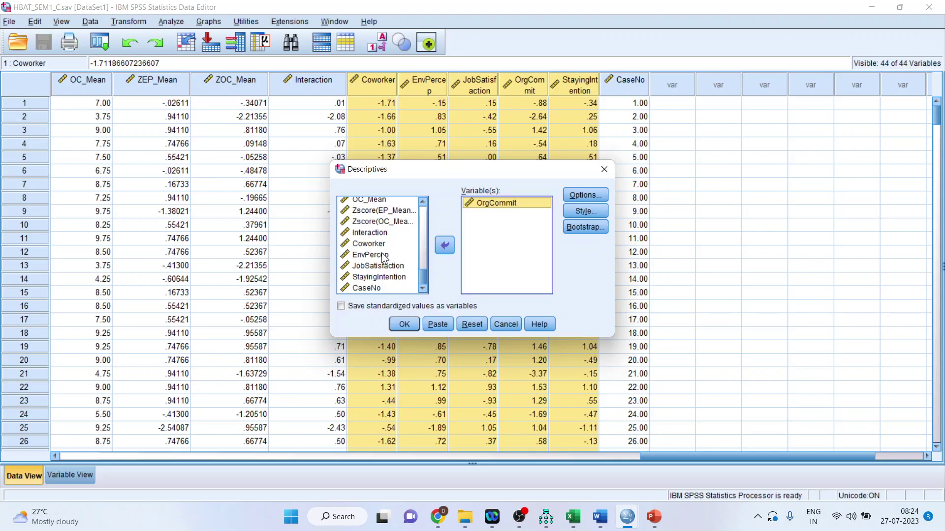
- Add EnvPercep and StayingIntention to the Descriptives analysis and run it with standardized values saved as variables
left_click(385, 255)
left_click(438, 246)
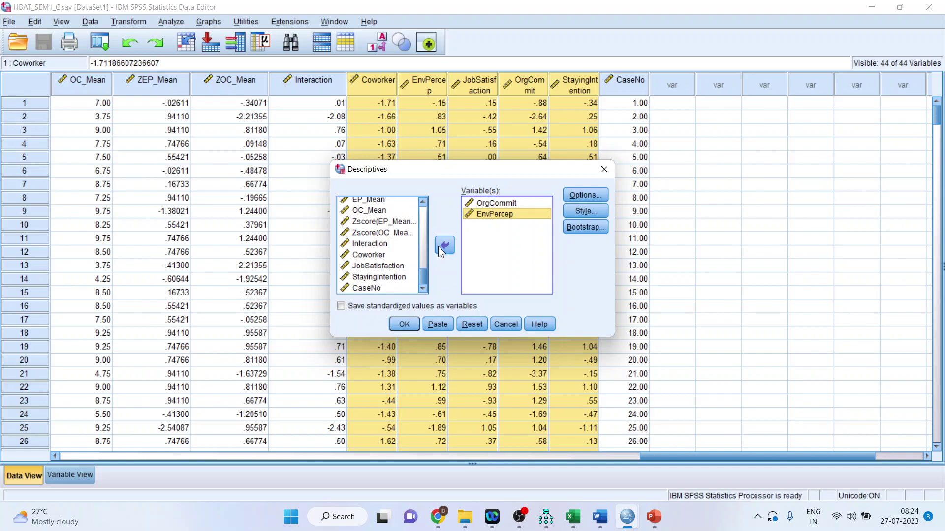
left_click(395, 278)
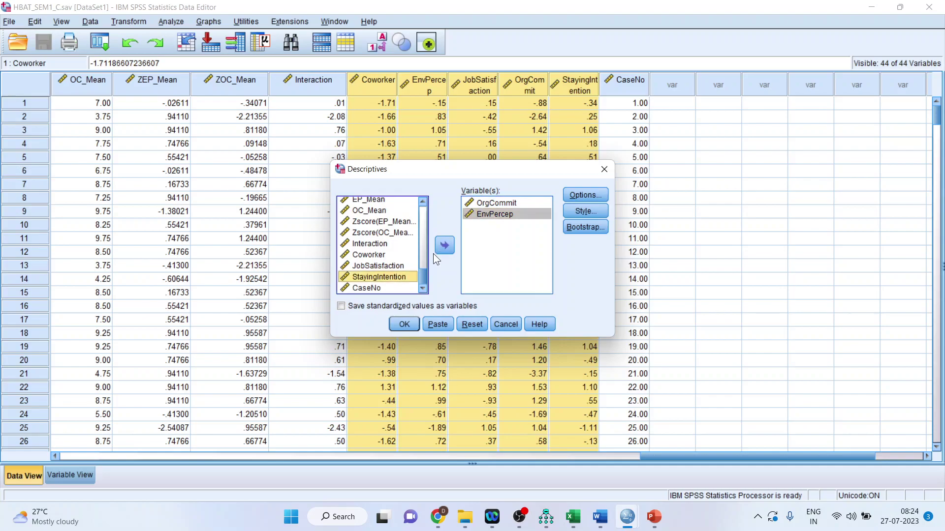
left_click(437, 247)
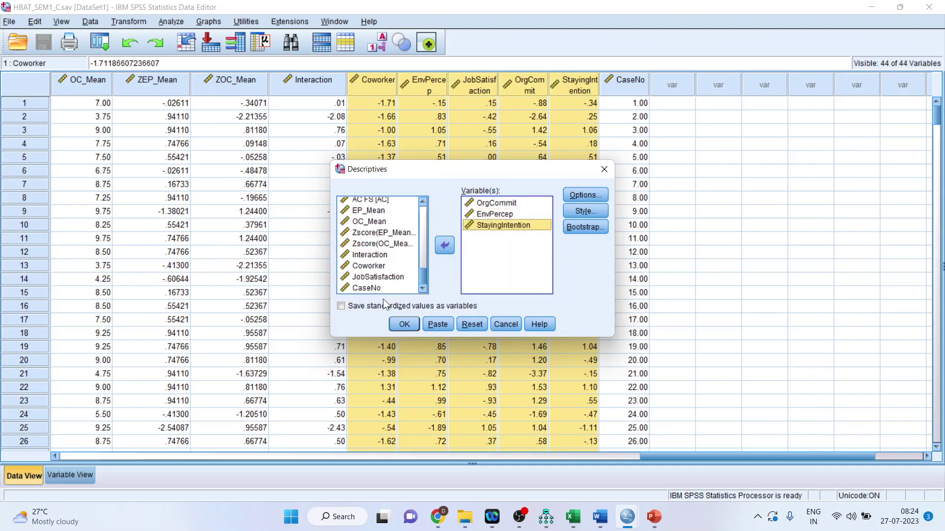
left_click(342, 307)
left_click(403, 325)
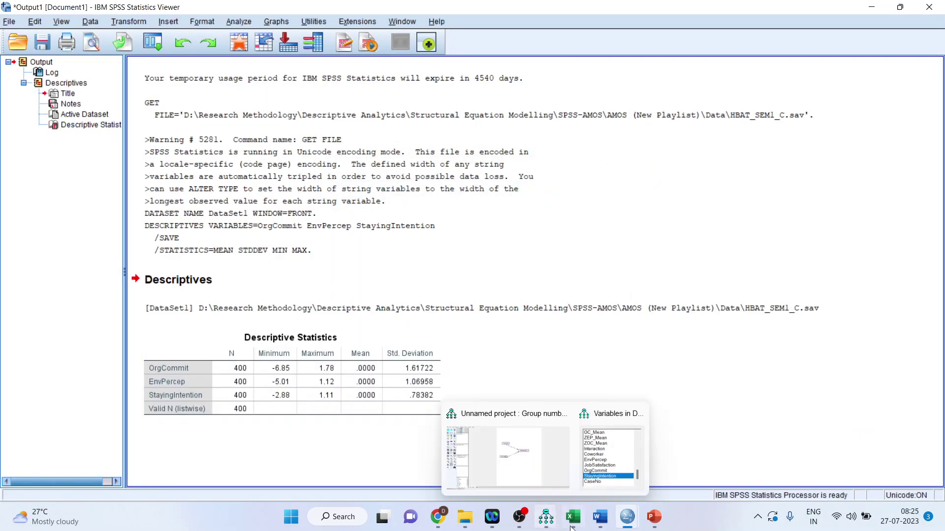
- Return to the data editor and inspect the ZOrgCommit, ZEnvPercep and ZStayingIntention columns
mouse_move(628, 518)
left_click(691, 479)
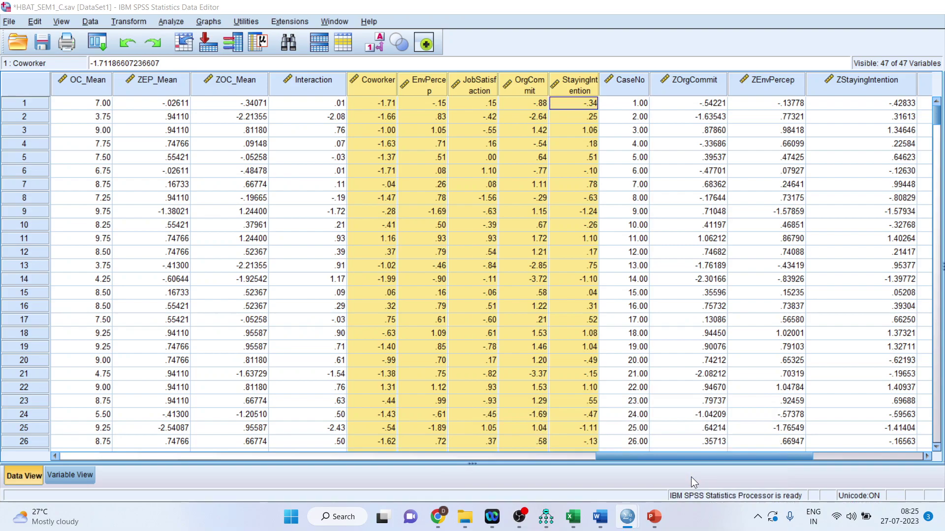
left_click_drag(645, 458, 709, 458)
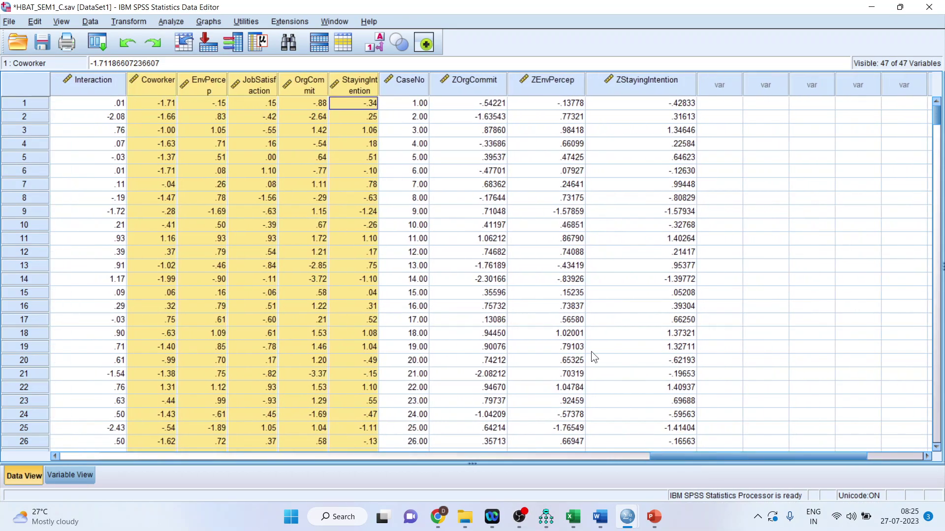
left_click(478, 87)
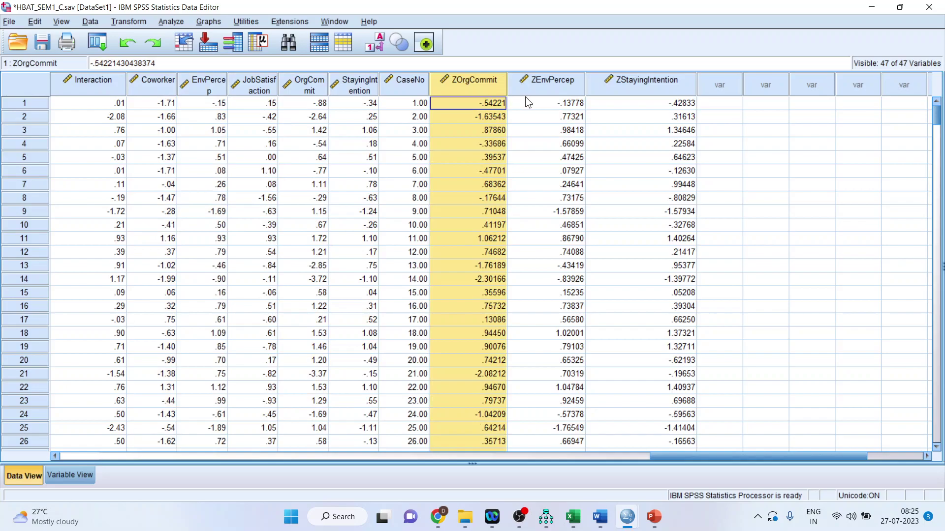
left_click(545, 82)
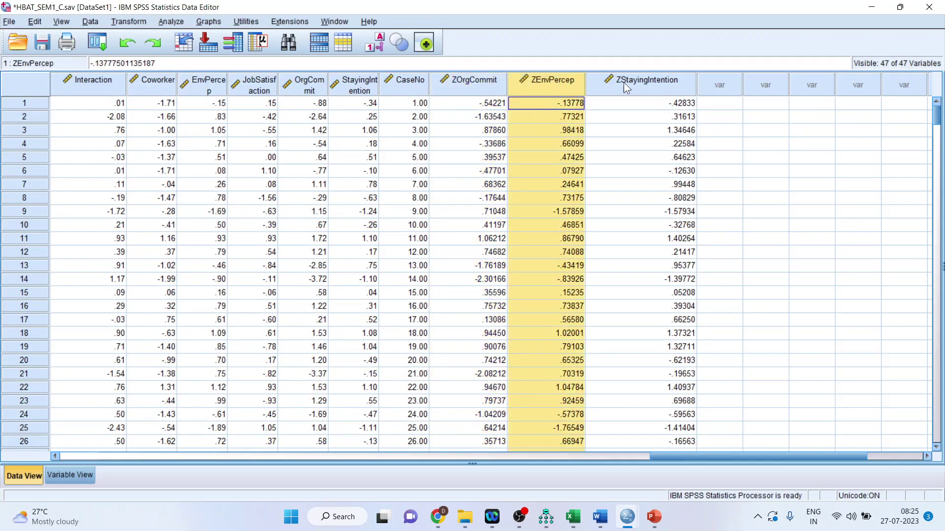
left_click(646, 85)
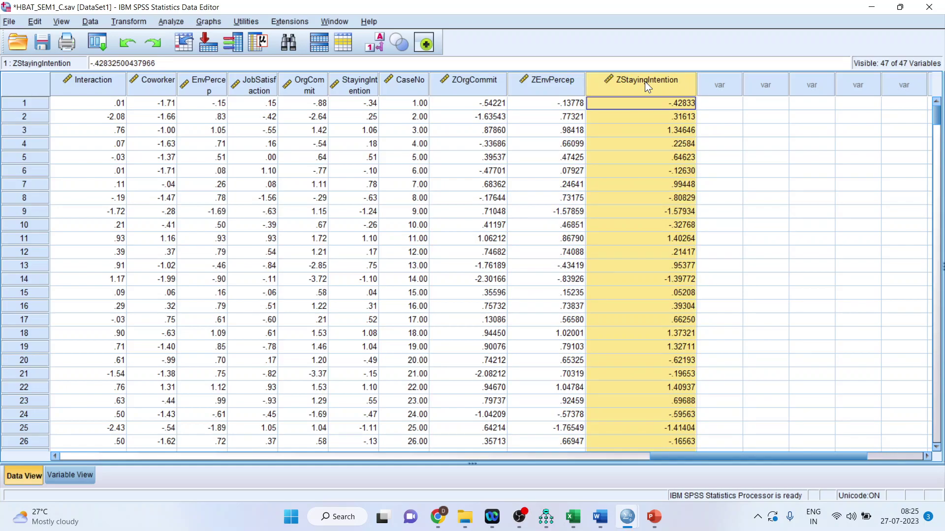
left_click(466, 81)
left_click(555, 84)
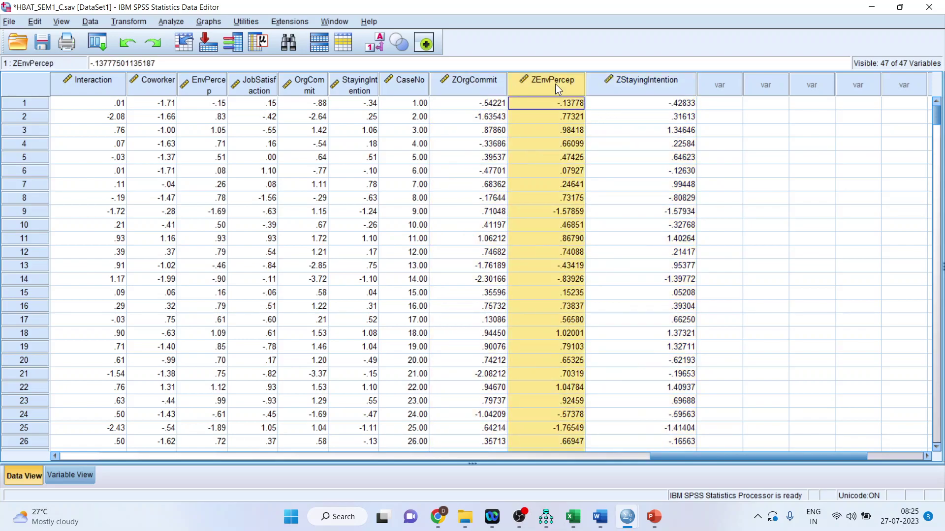
- Start computing a new variable with the numeric expression ZOrgCommit * ZEnvPercep
left_click(129, 22)
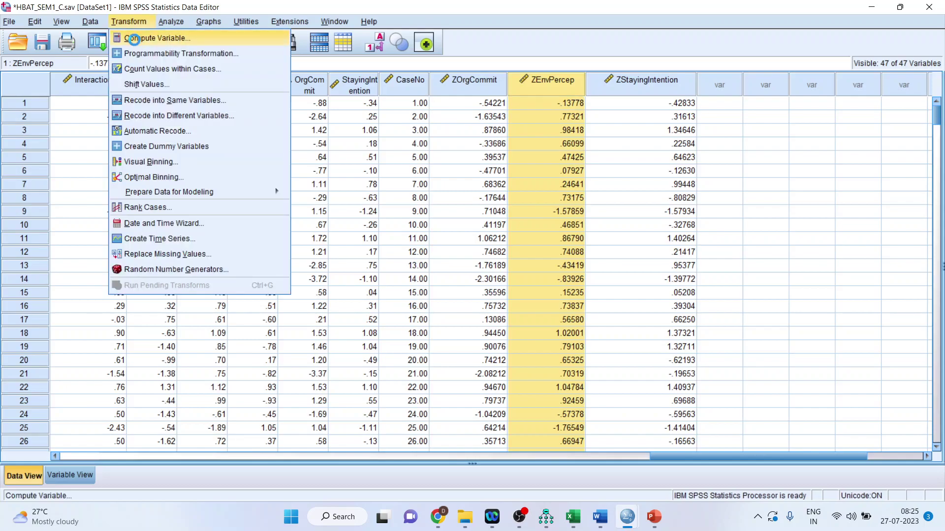
left_click(134, 40)
left_click_drag(347, 211, 351, 348)
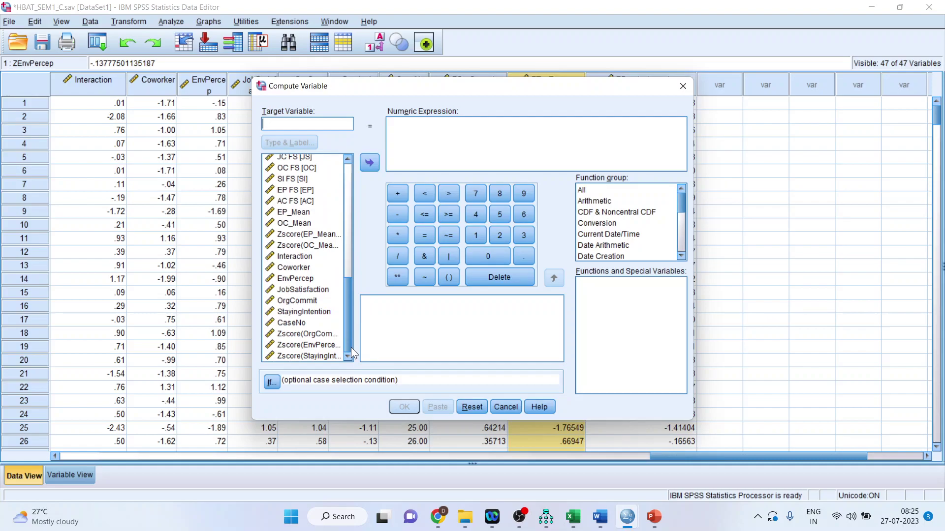
double_click(318, 337)
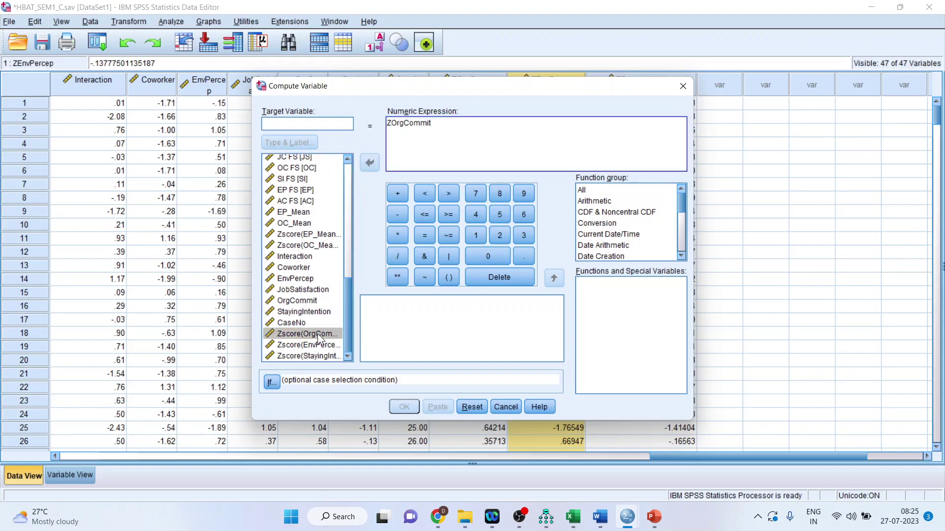
left_click(397, 240)
double_click(328, 347)
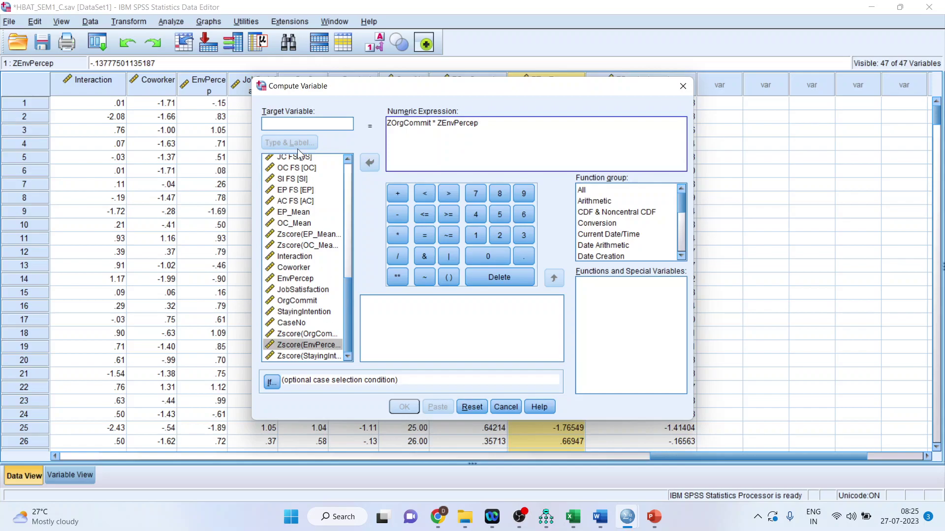
- Name the target variable Interaction_term and run the computation
left_click(292, 126)
type("I")
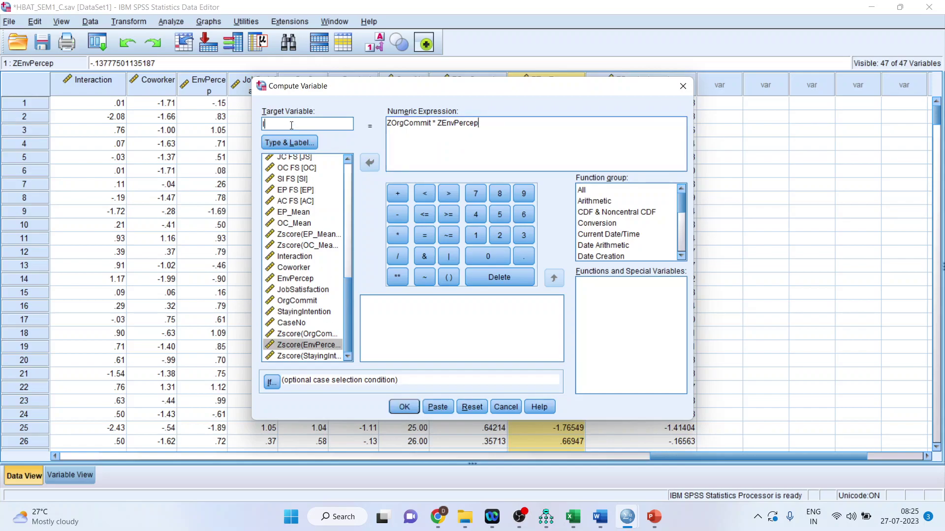
type("nteraction_term")
left_click(415, 408)
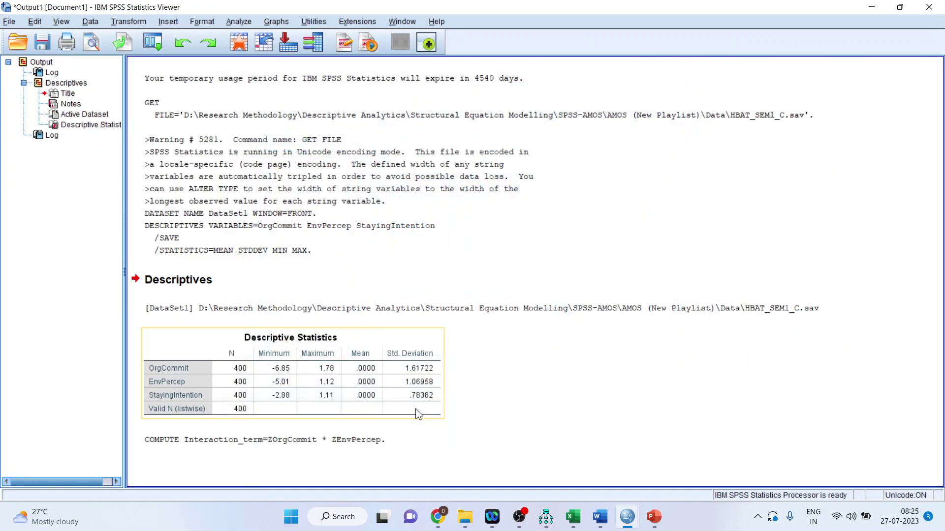
- Return to the data editor and inspect the Interaction_term column
mouse_move(627, 517)
left_click(706, 463)
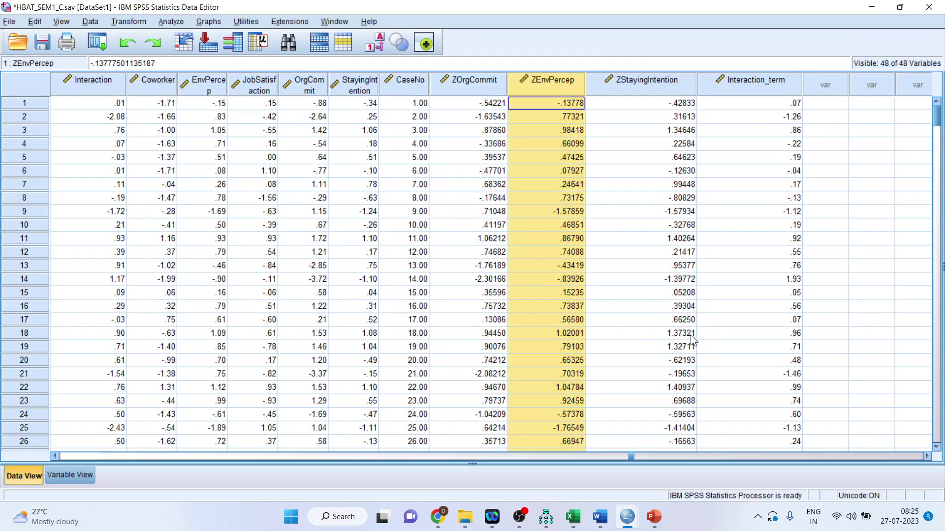
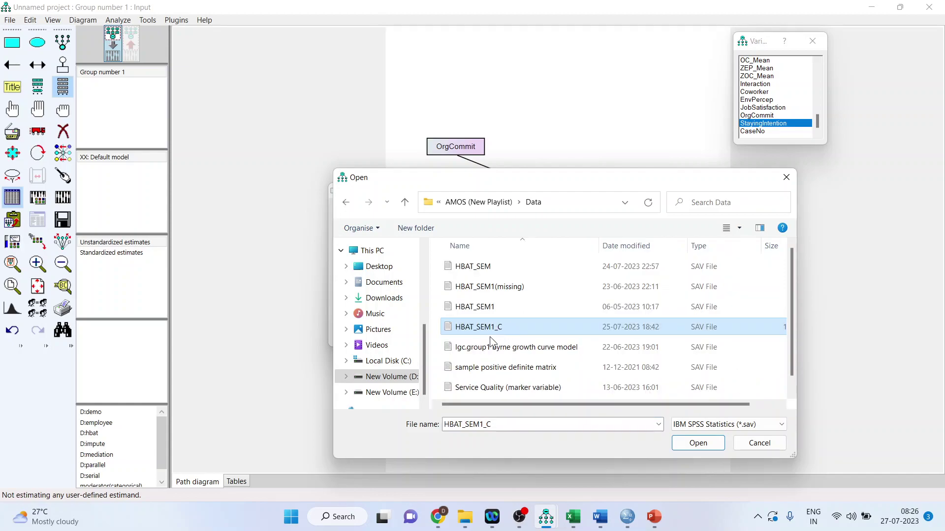
- Switch to Amos, load HBAT_SEM1_C as the data file, and locate ZOrgCommit, ZEnvPercep, ZStayingIntention and Interaction_term in the dataset variables
left_click(685, 442)
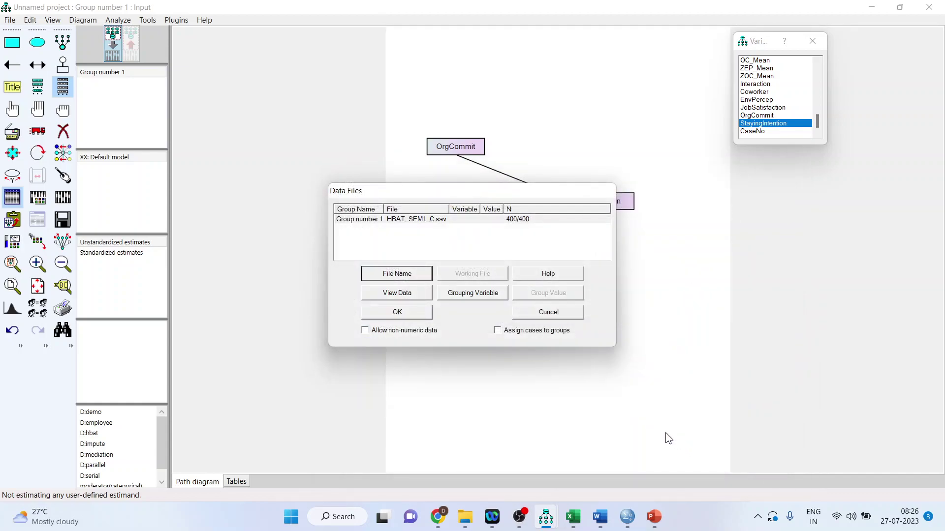
left_click(389, 315)
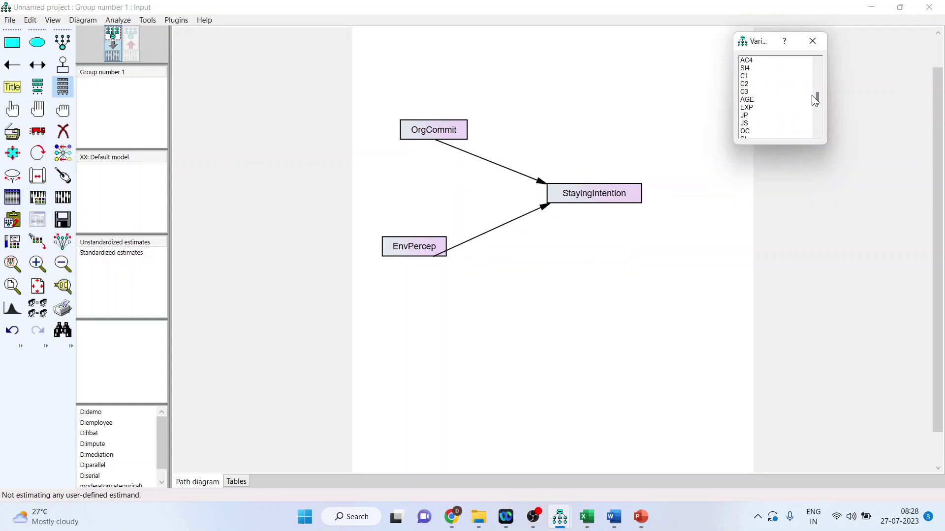
left_click_drag(817, 100, 819, 124)
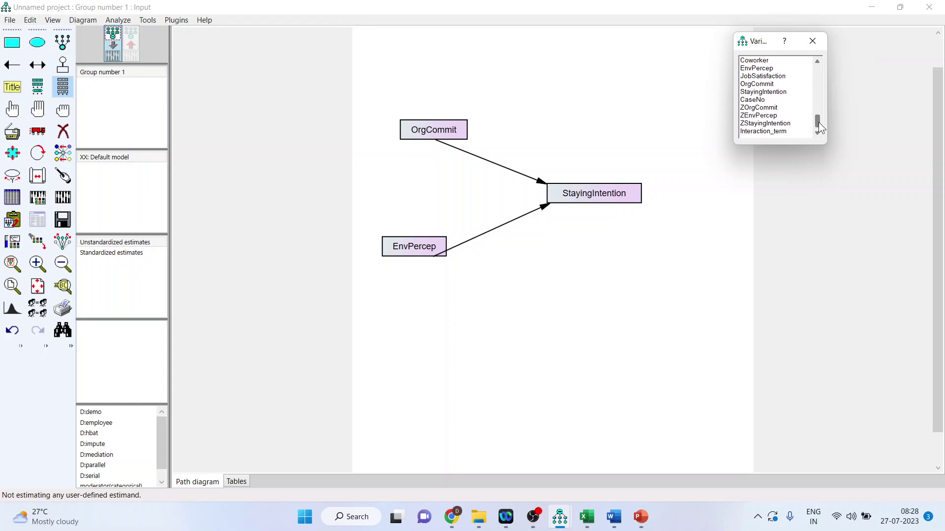
left_click(759, 107)
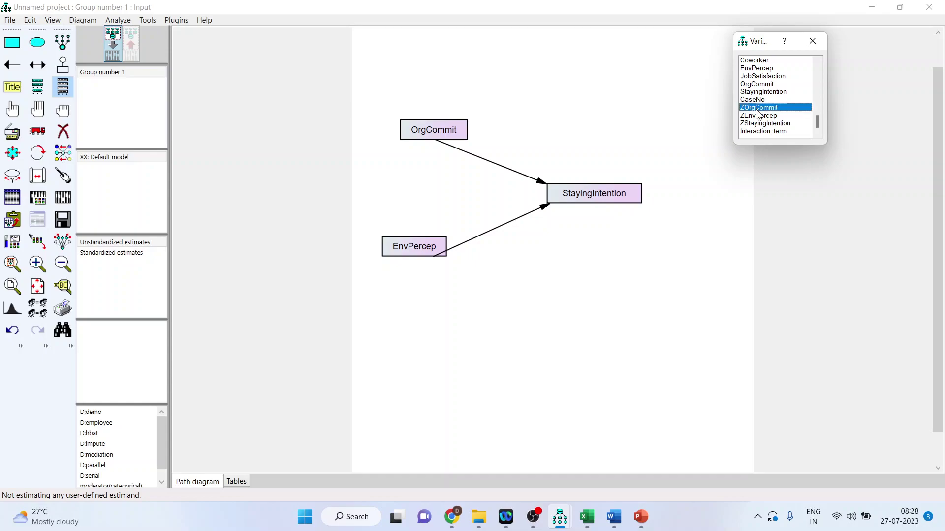
left_click(758, 116)
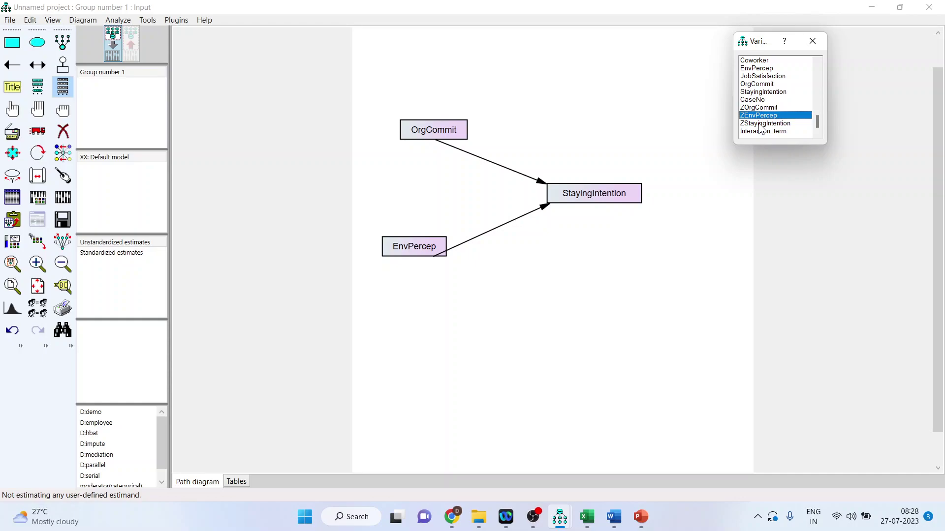
left_click(760, 124)
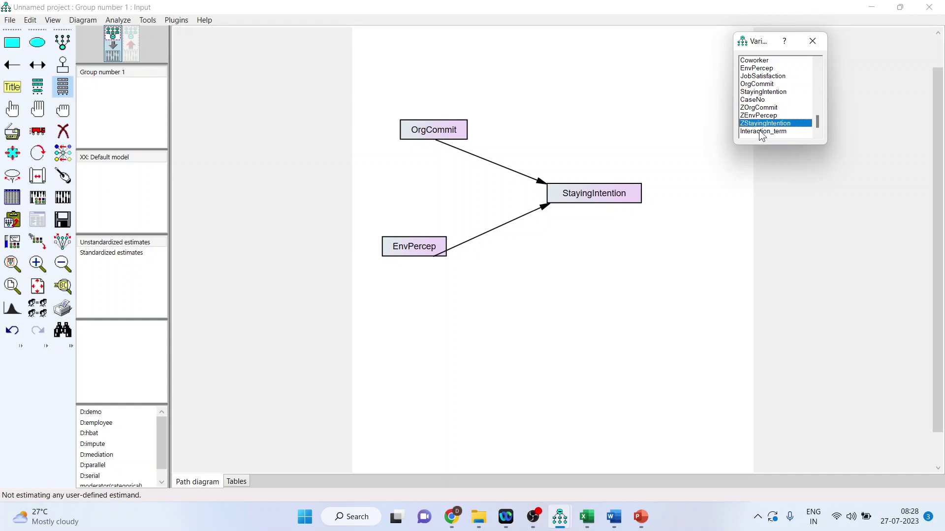
left_click(751, 131)
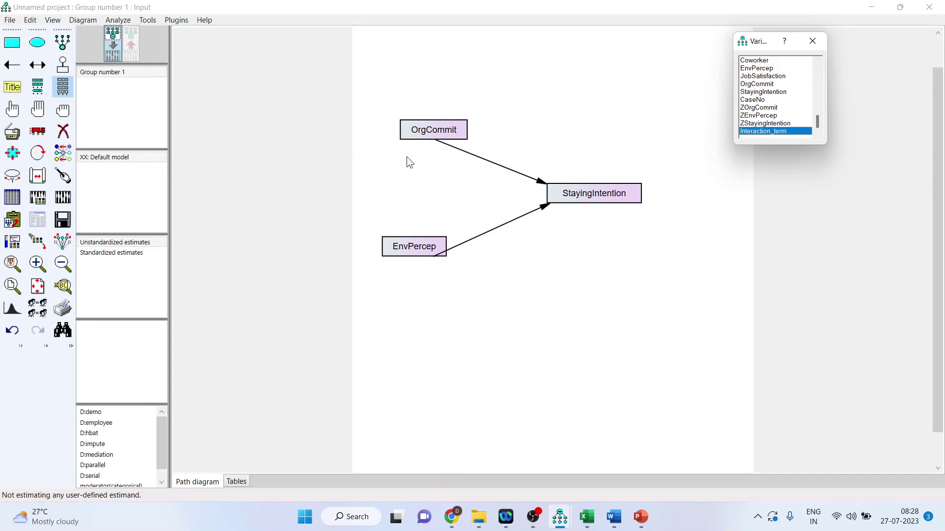
- Erase the OrgCommit, StayingIntention and EnvPercep boxes from the path diagram
left_click(60, 137)
left_click(433, 131)
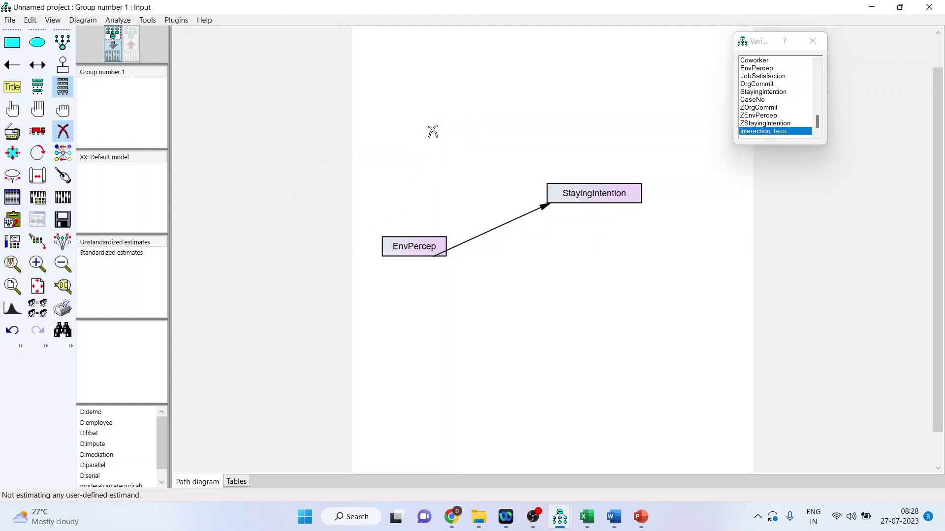
left_click(588, 194)
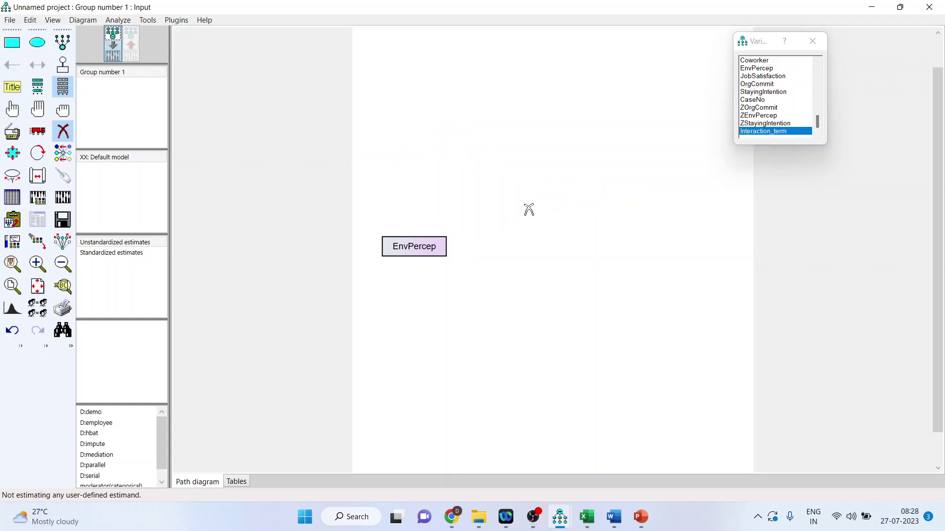
left_click(420, 248)
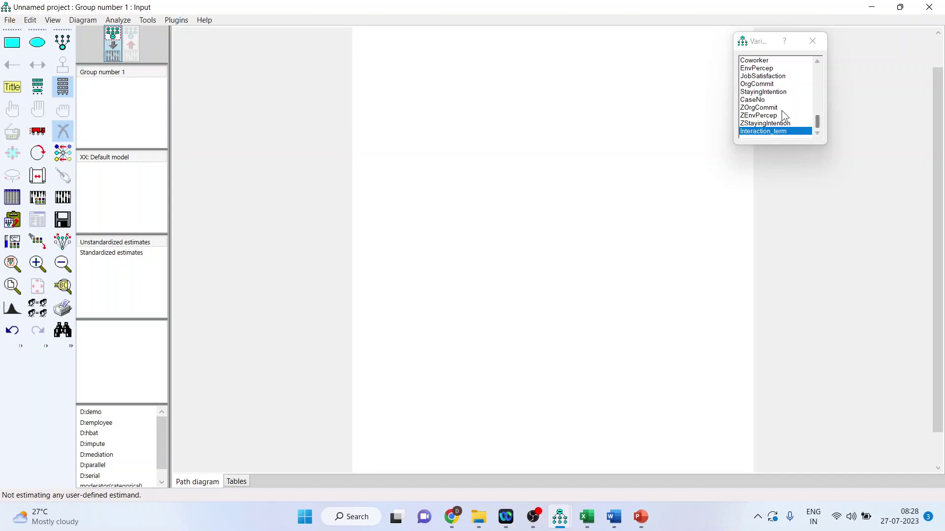
- Place ZOrgCommit, ZEnvPercep and Interaction_term as predictors in the path diagram, with ZStayingIntention as the outcome opposite them
left_click(766, 108)
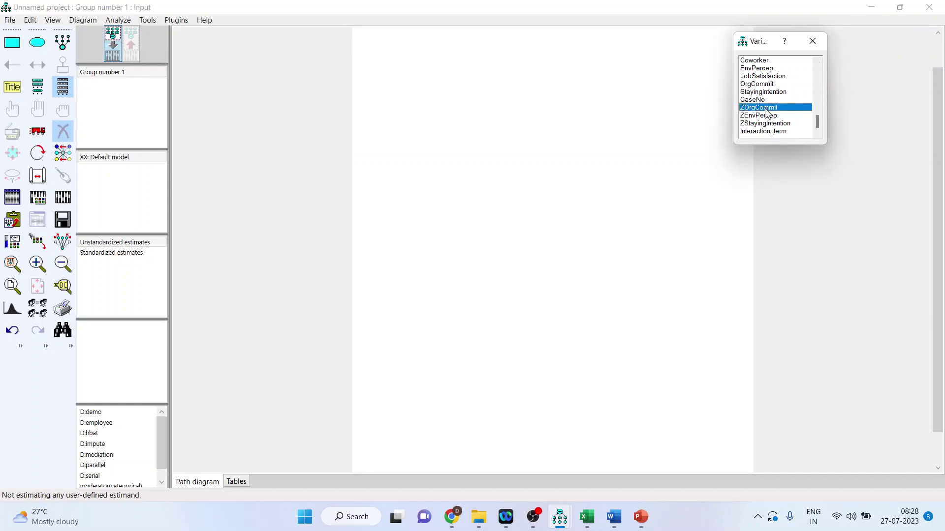
left_click_drag(767, 113, 431, 165)
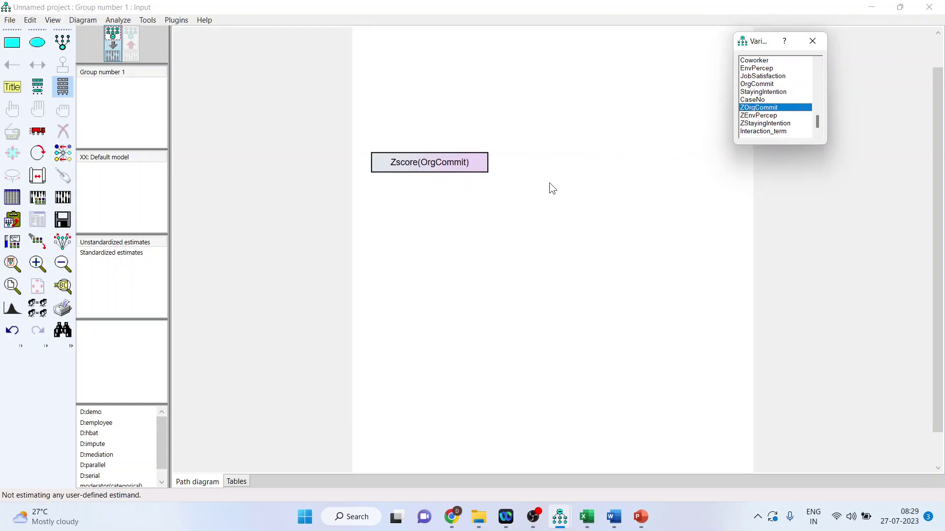
left_click_drag(775, 115, 416, 282)
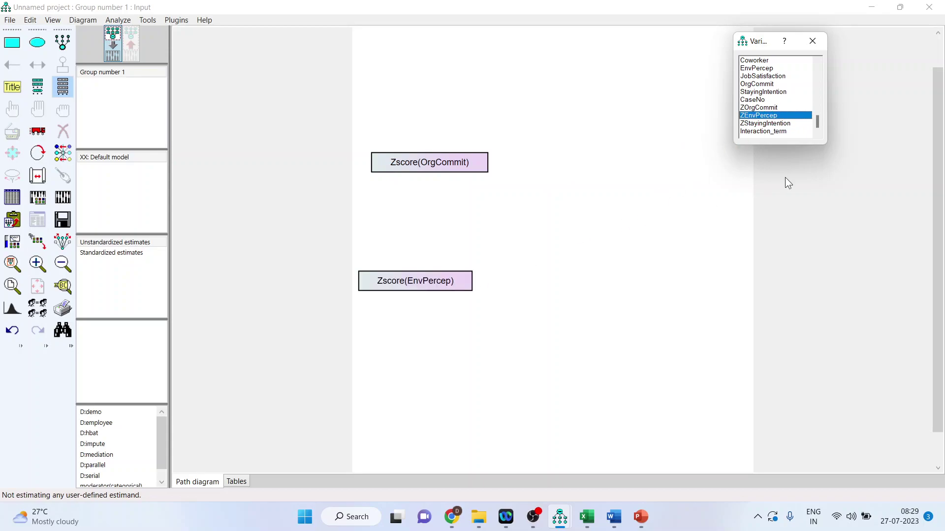
left_click_drag(777, 124, 605, 230)
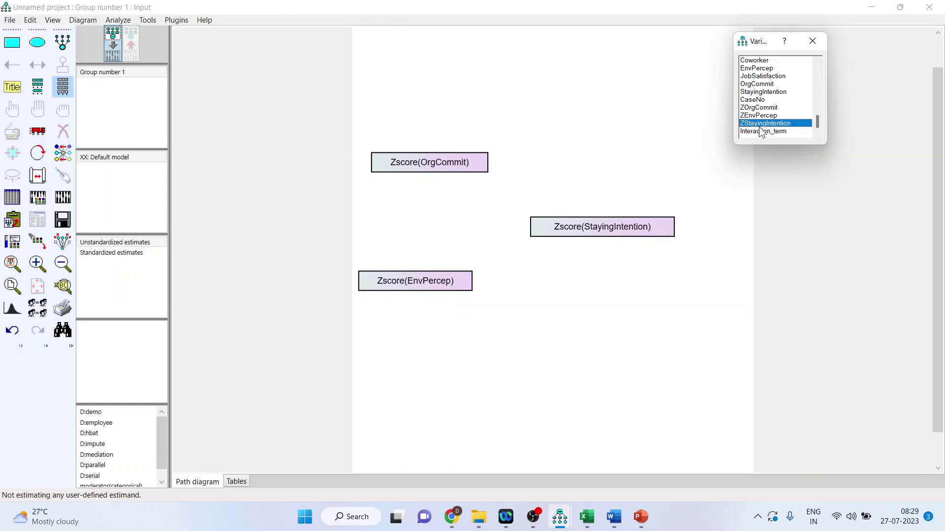
left_click_drag(762, 131, 409, 211)
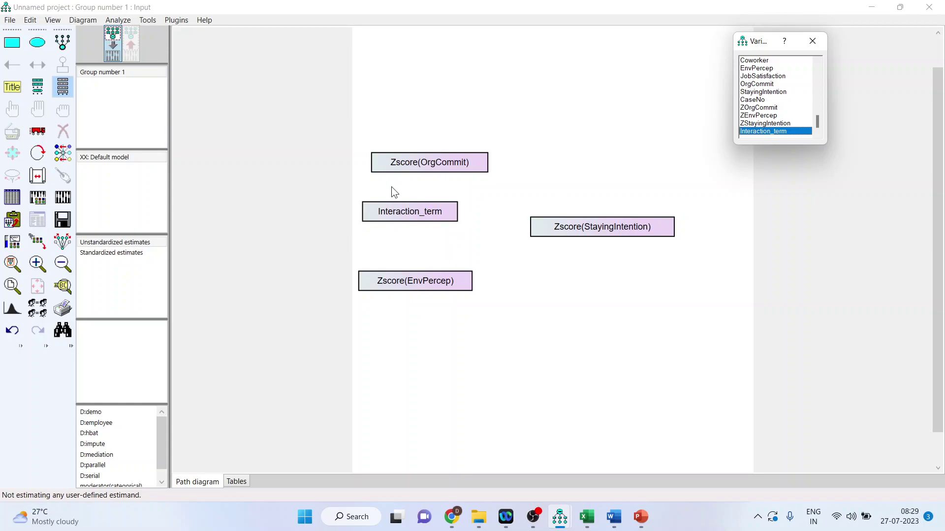
- Draw single-headed paths from Zscore(OrgCommit), Interaction_term and Zscore(EnvPercep) to Zscore(StayingIntention)
left_click(108, 46)
left_click(12, 65)
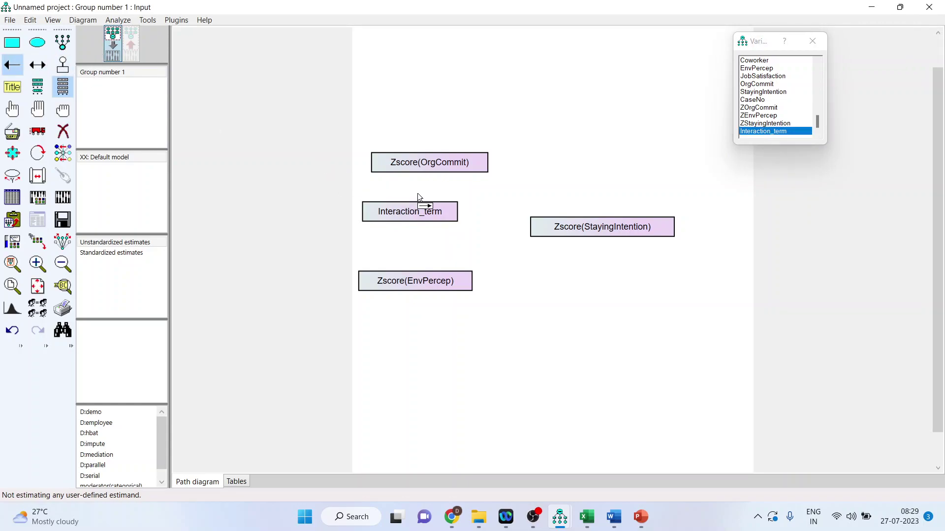
mouse_move(462, 164)
left_mouse_down()
mouse_move(517, 190)
mouse_move(546, 227)
left_mouse_up()
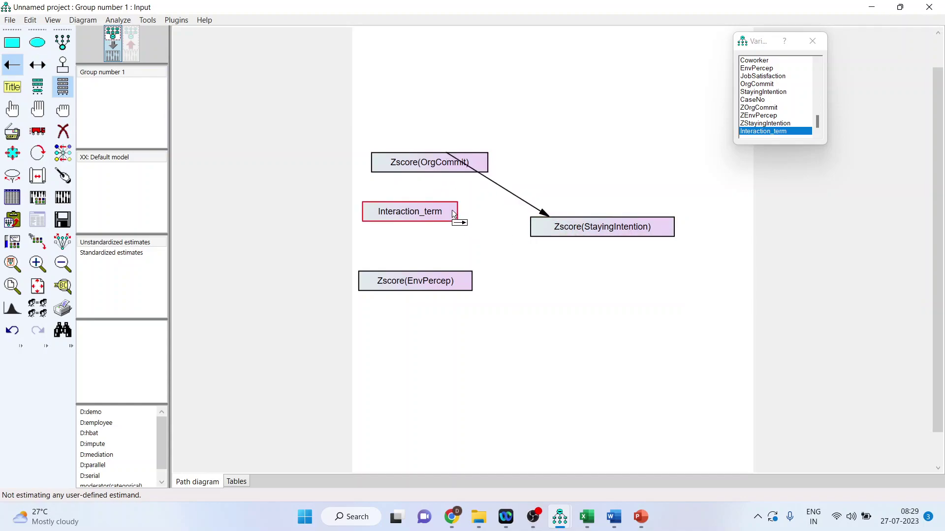
left_click_drag(454, 213, 549, 233)
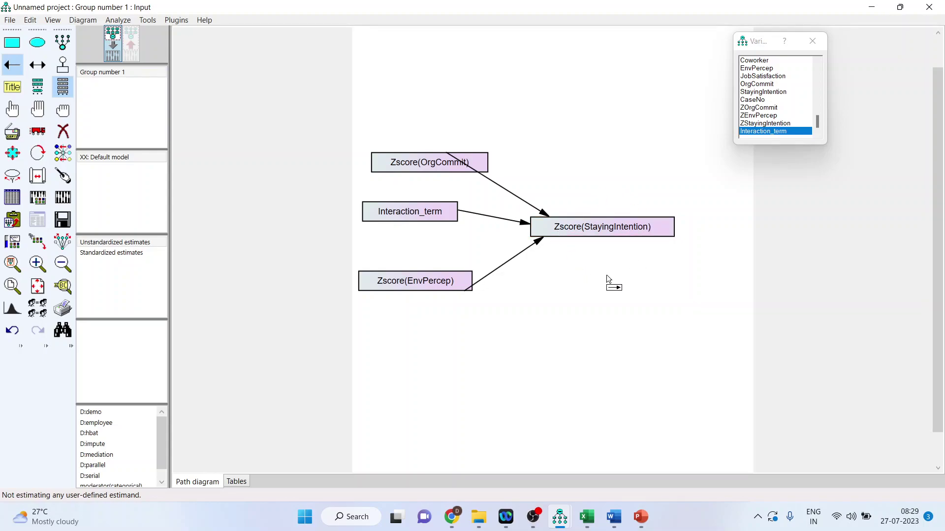
- Add a unique error variable to Zscore(StayingIntention)
left_click(62, 64)
left_click(570, 220)
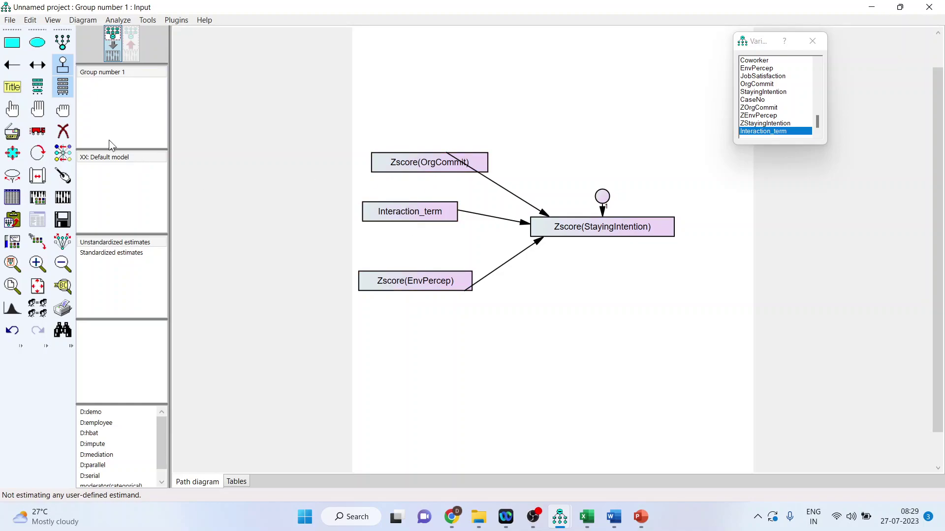
left_click(62, 65)
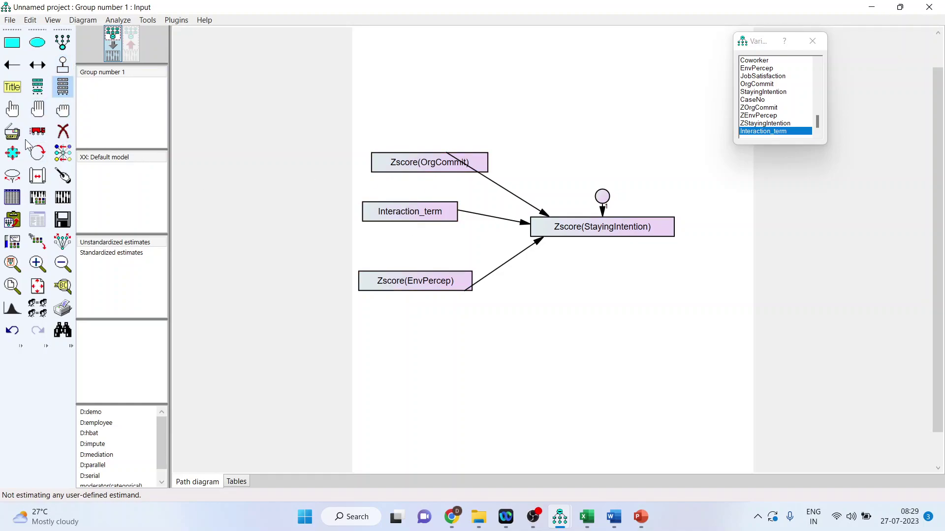
- Draw covariances among Zscore(OrgCommit), Interaction_term and Zscore(EnvPercep) with the Draw Covariances plugin
left_click(13, 109)
left_click(388, 169)
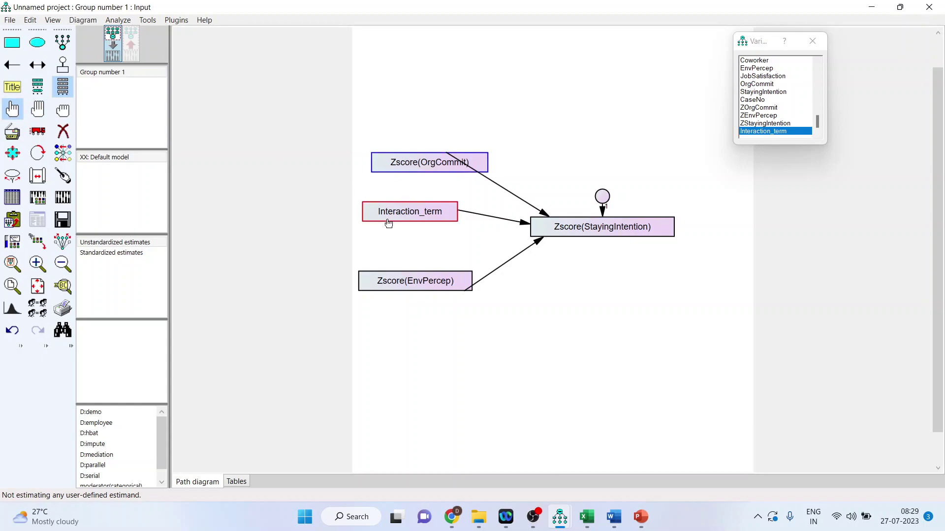
left_click(386, 213)
left_click(388, 284)
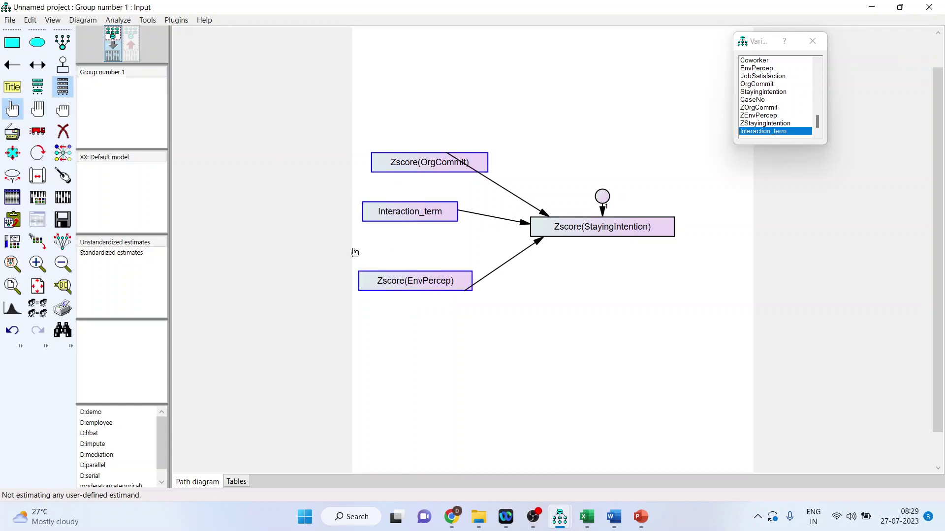
left_click(181, 21)
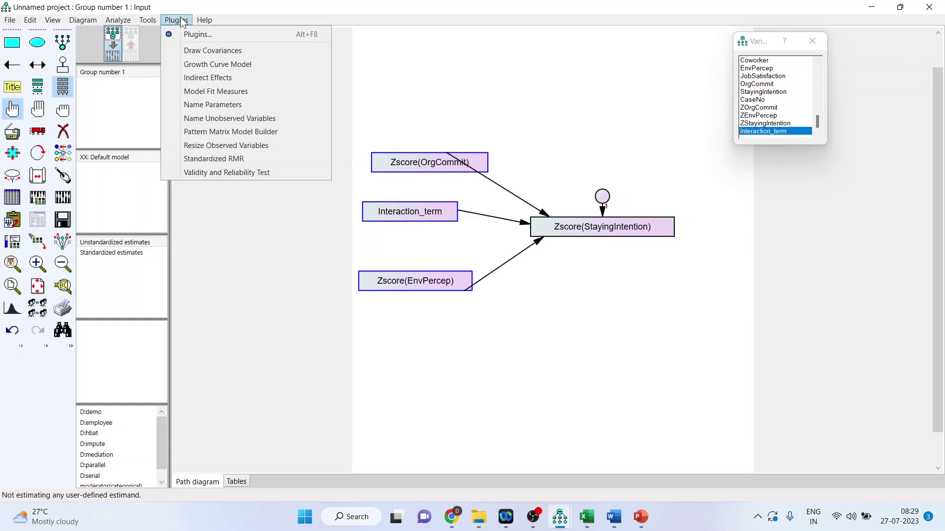
left_click(186, 51)
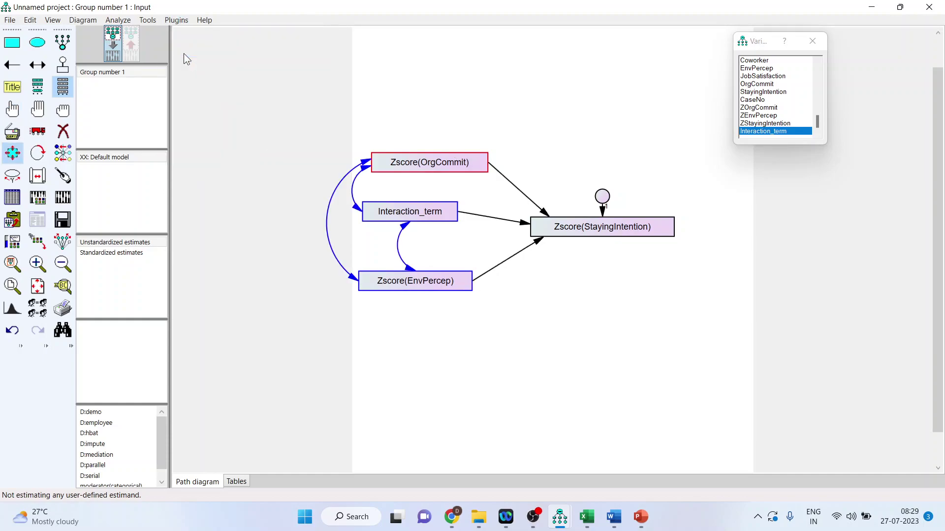
- Touch up the arrows at the predictor and outcome boxes, and name the error variable with the Name Unobserved Variables plugin
left_click(62, 176)
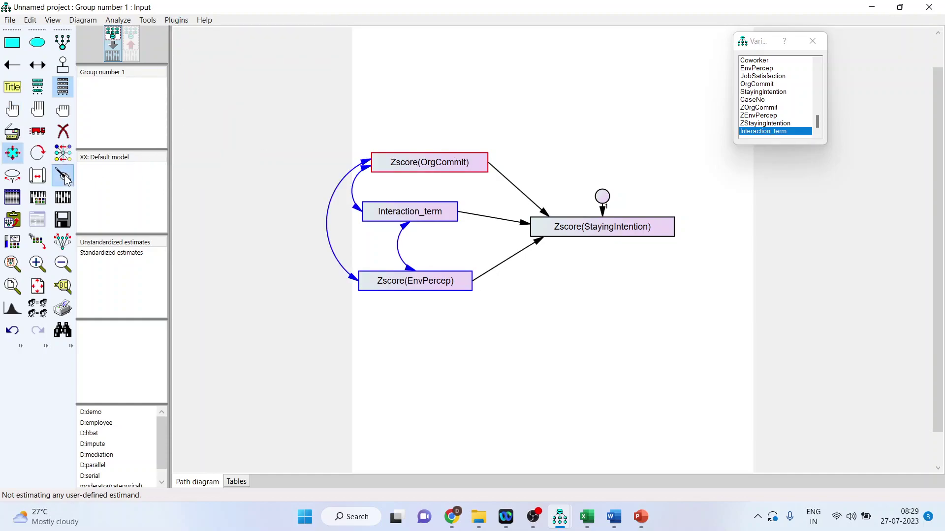
left_click(396, 166)
left_click(401, 212)
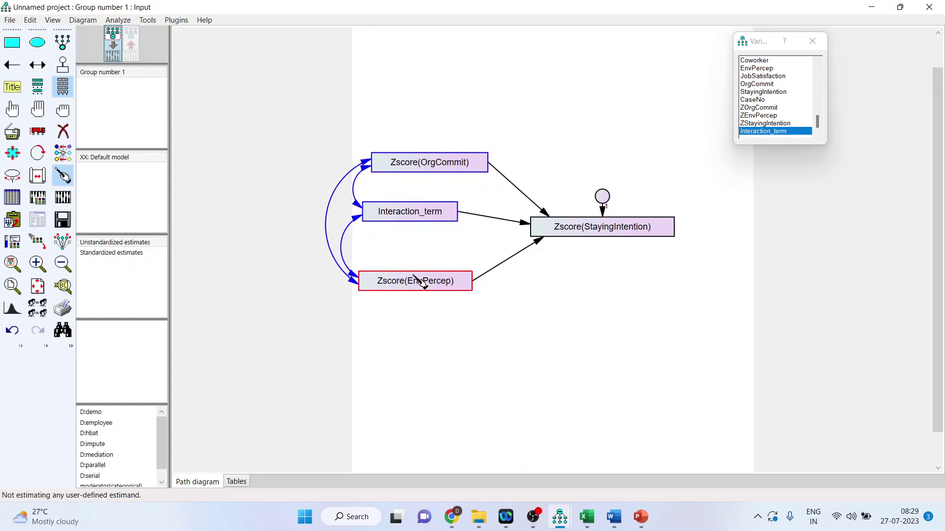
left_click(610, 232)
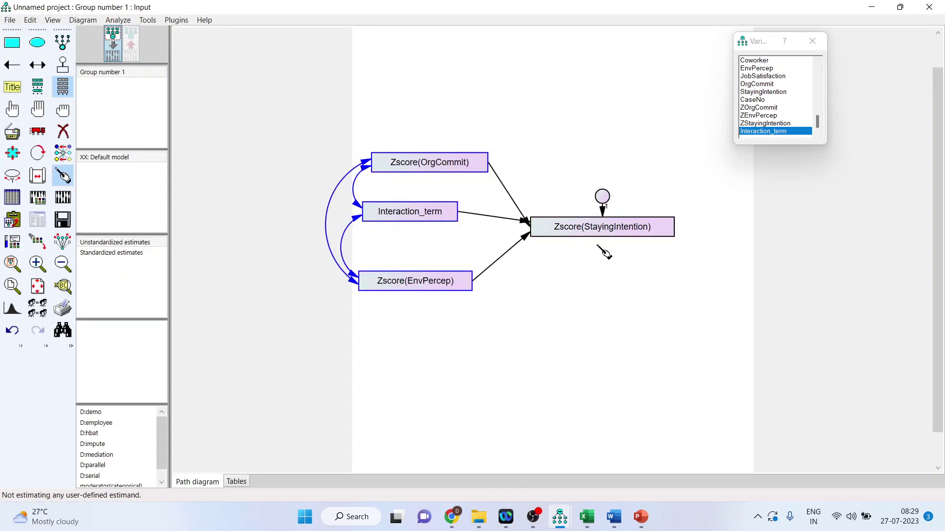
left_click(571, 236)
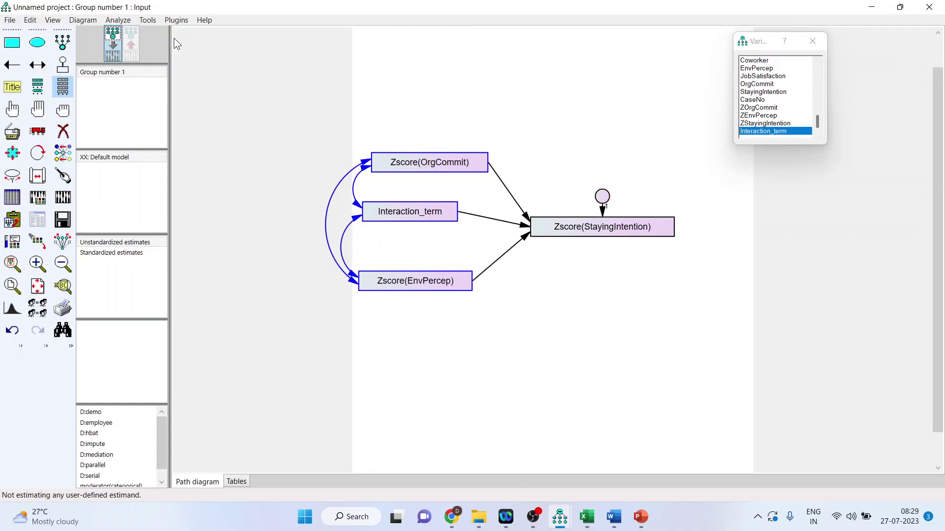
left_click(176, 21)
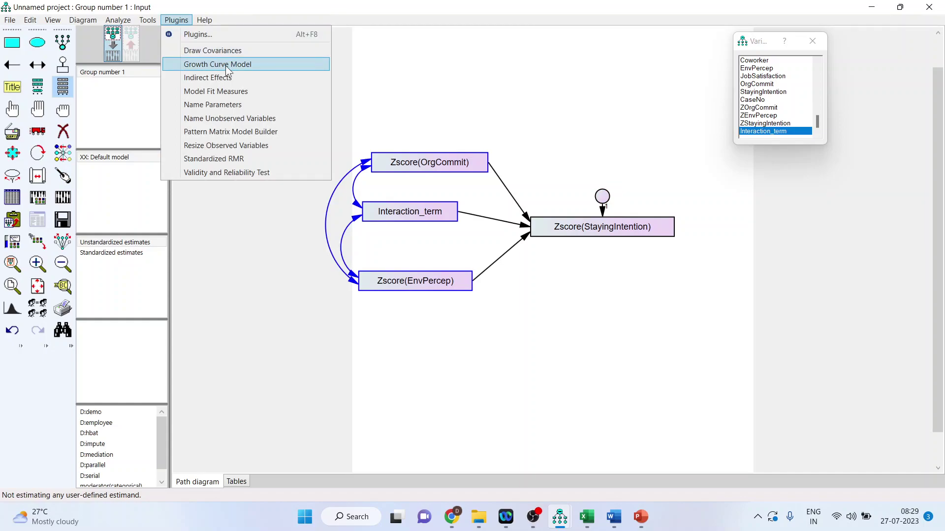
left_click(229, 119)
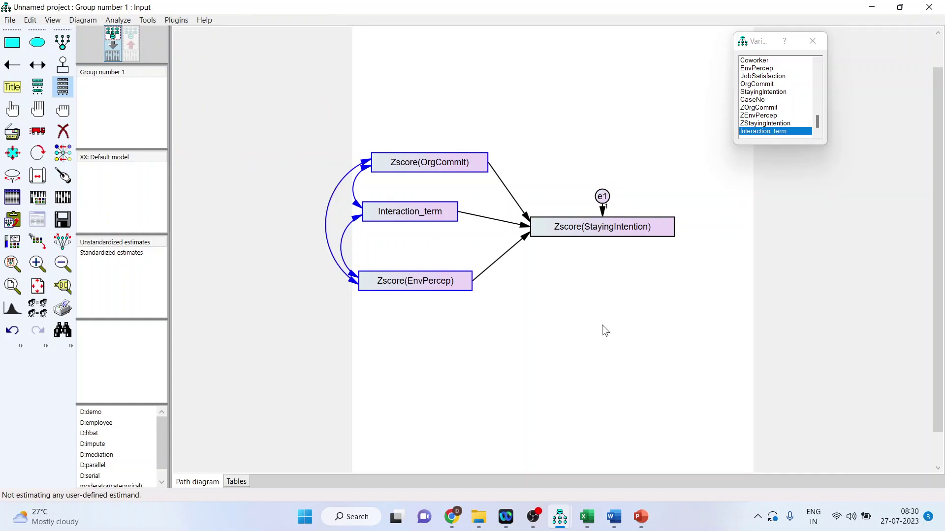
- Include standardized estimates and squared multiple correlations in the analysis output
left_click(43, 199)
left_click(291, 144)
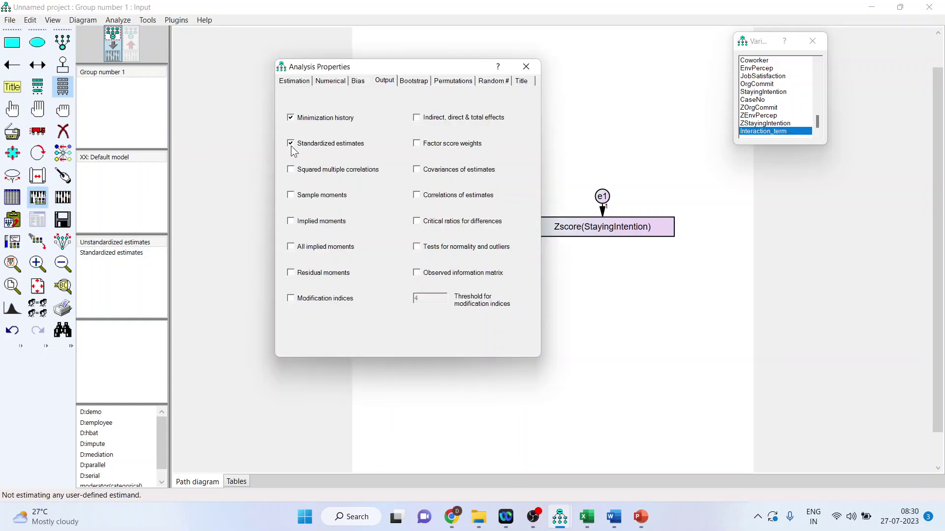
left_click(291, 169)
left_click(526, 66)
- Calculate the estimates, saving the model as moderator(interaction), and view the Estimates section of the text output
left_click(64, 199)
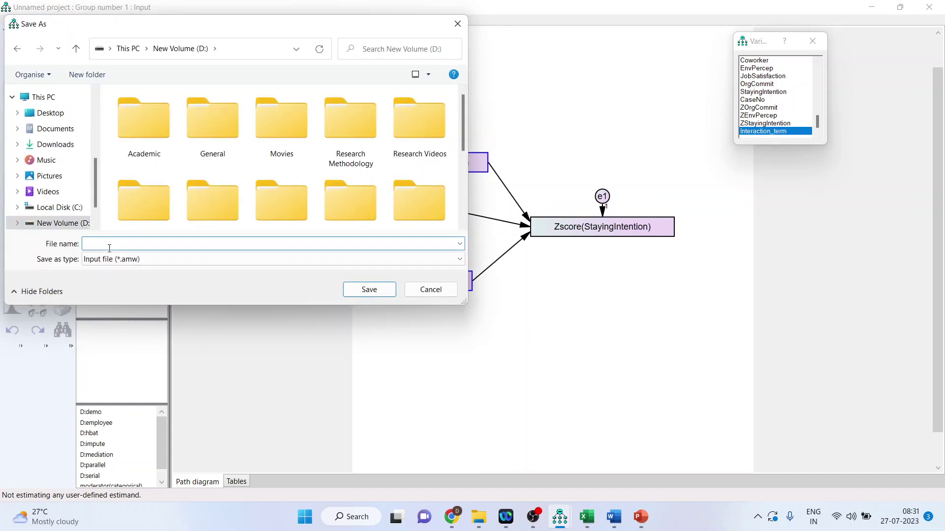
type("moderator")
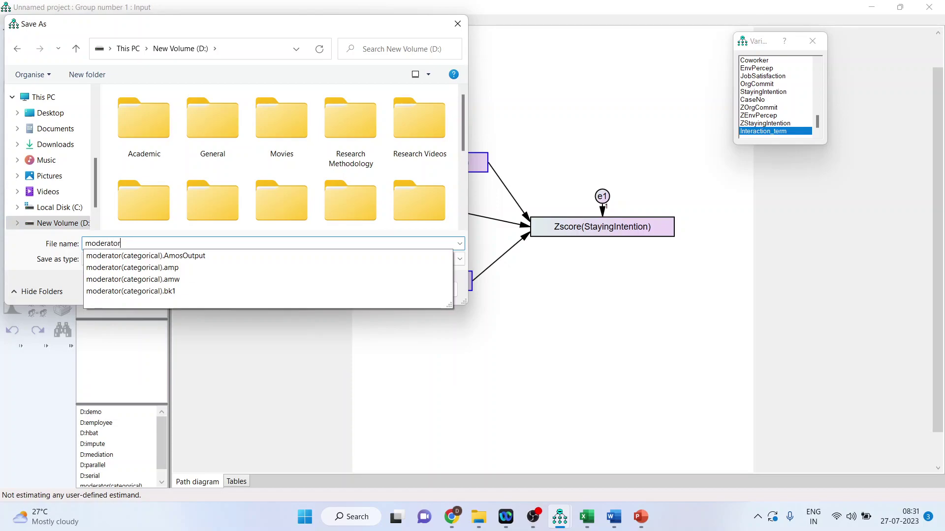
type("(inter")
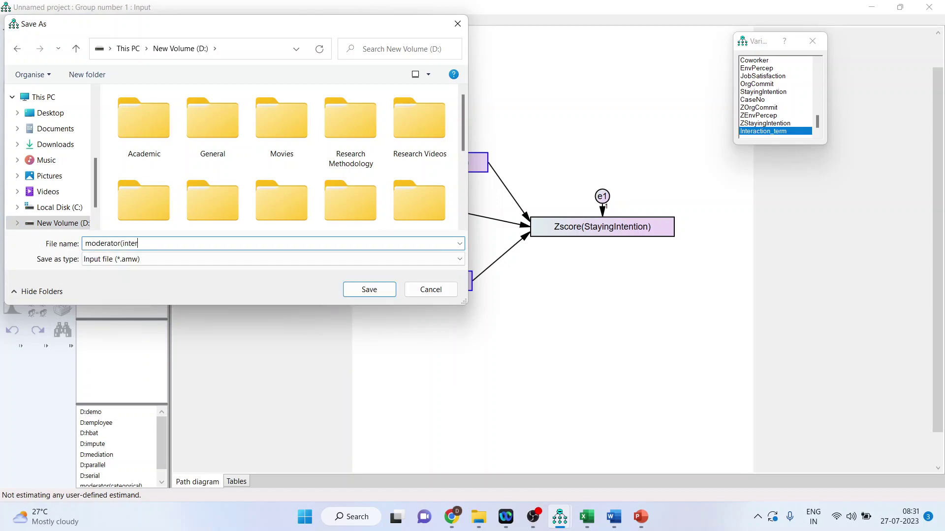
type("action)")
key("Return")
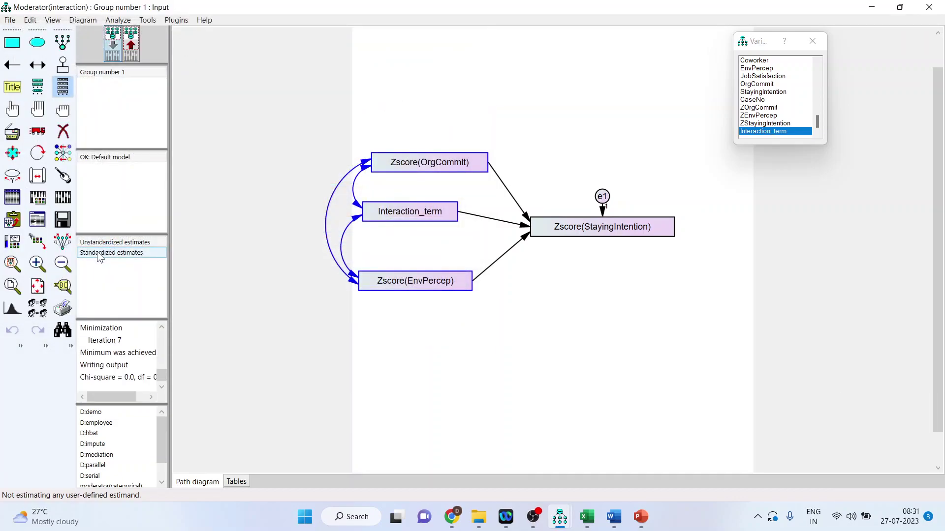
left_click(39, 220)
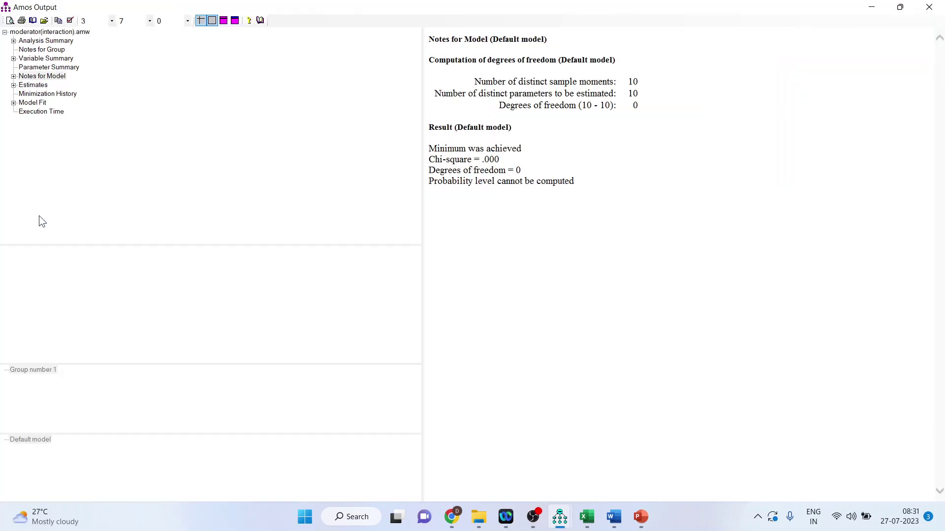
left_click(20, 86)
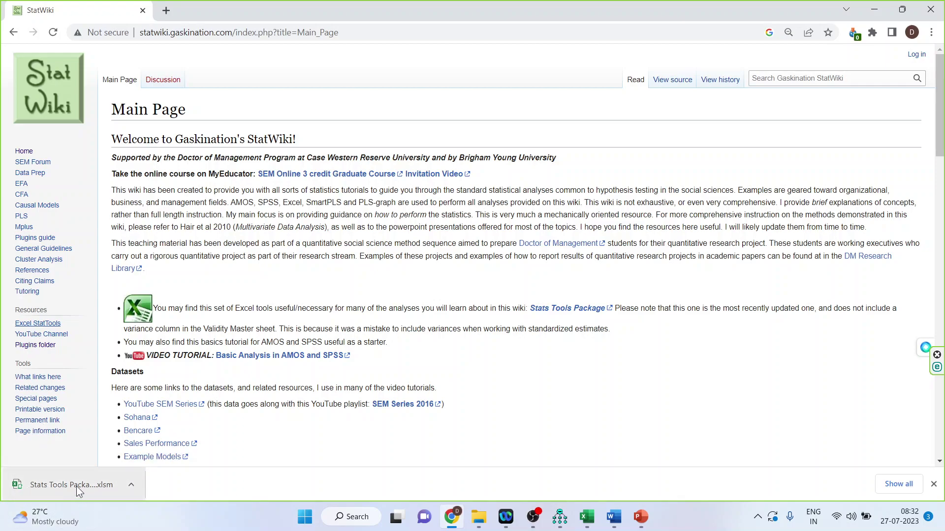
- Switch to the Stats Tools Package workbook in Excel and open the 2 way interactions worksheet
left_click(593, 524)
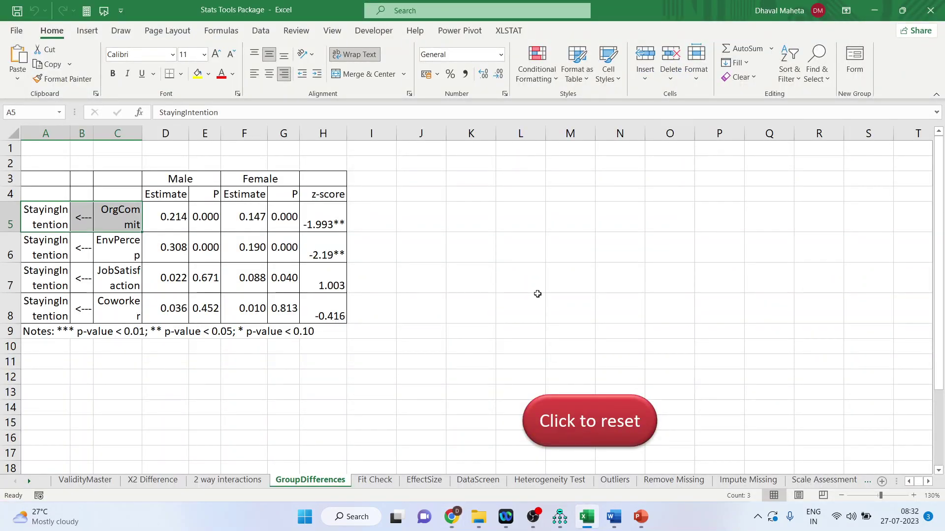
key("ctrl+minus")
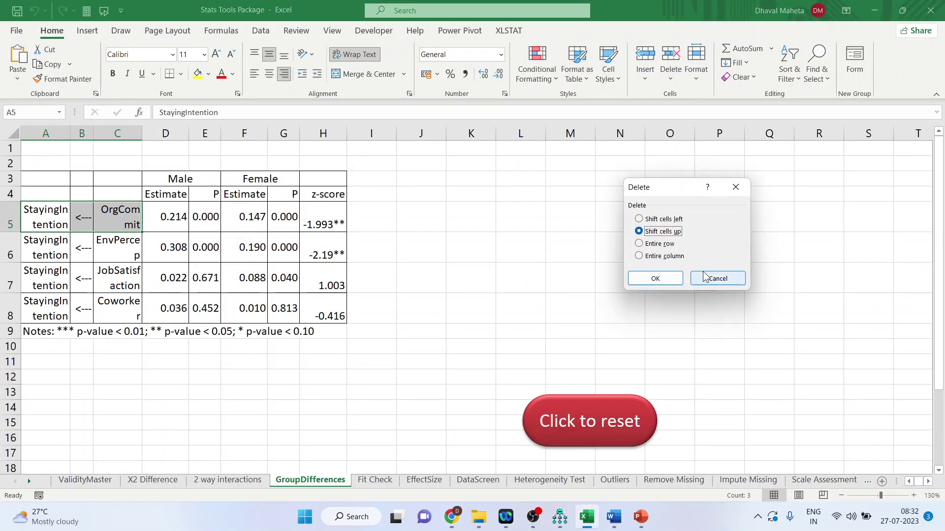
left_click(717, 279)
left_click(229, 482)
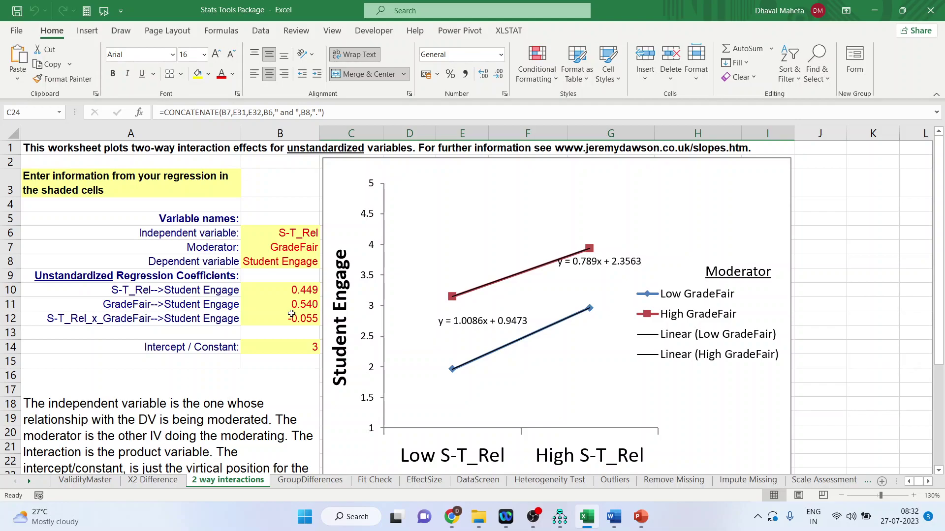
- Name the independent variable EP, the moderator OC and the dependent variable SI in the shaded cells
left_click(282, 233)
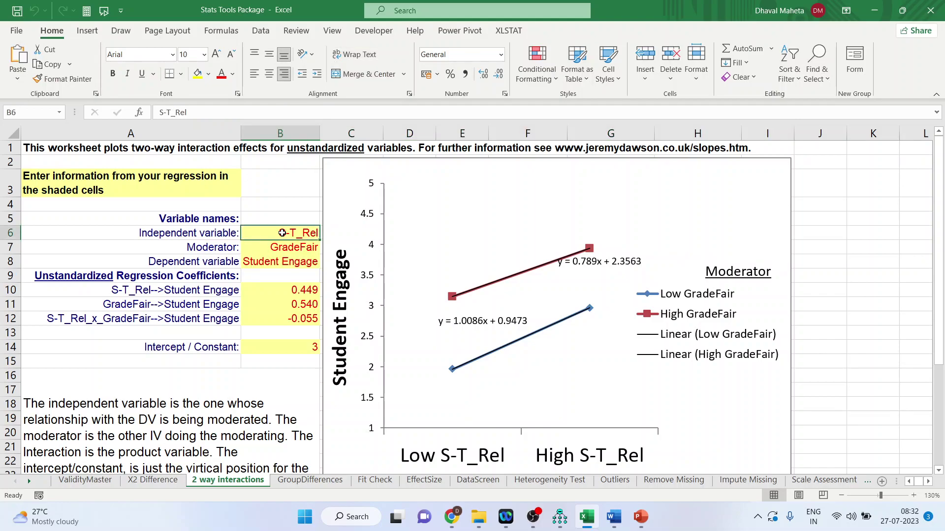
type("E")
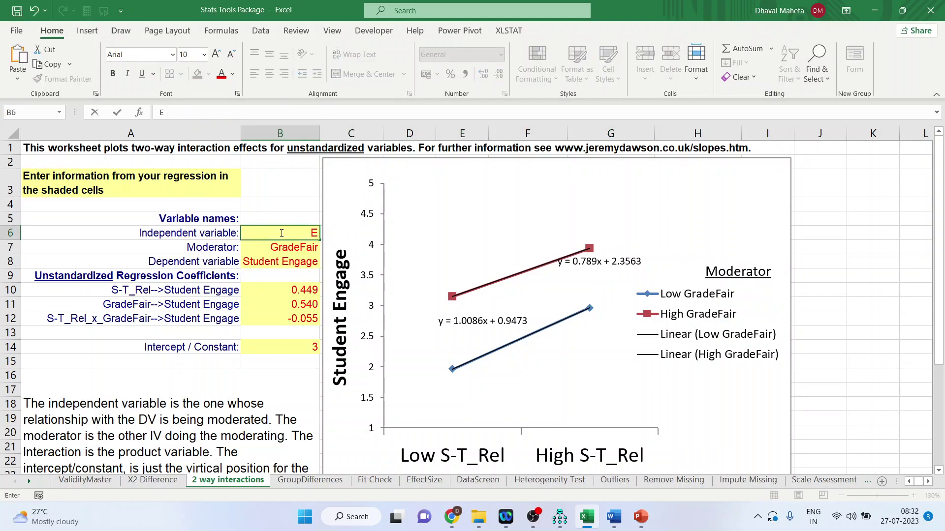
type("P")
left_click(278, 247)
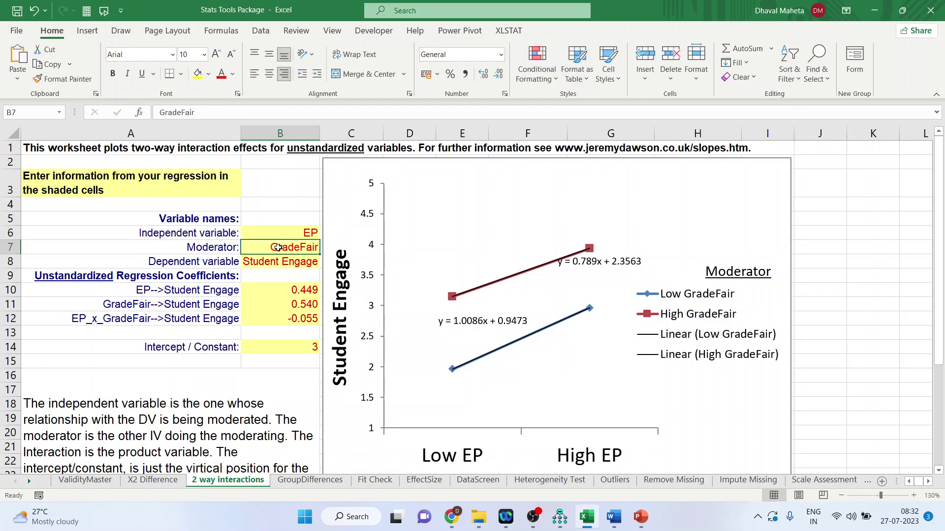
type("OC")
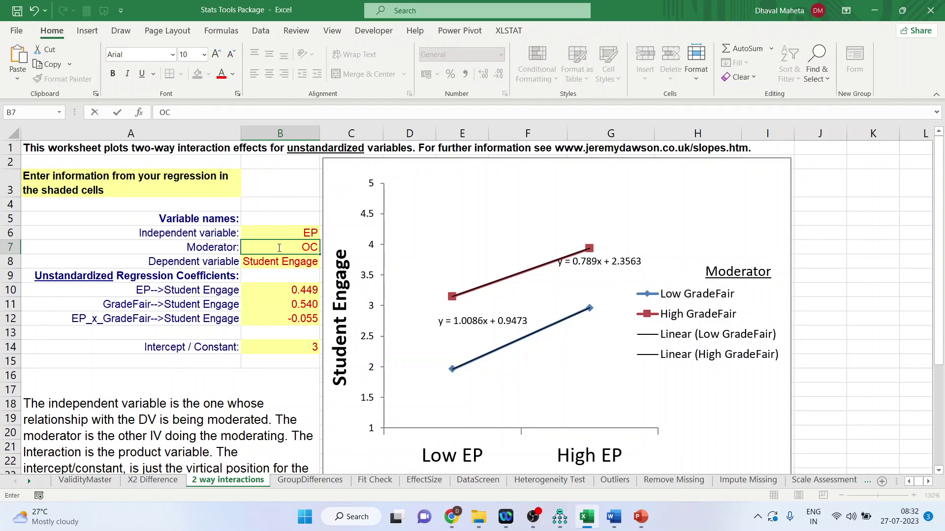
left_click(282, 261)
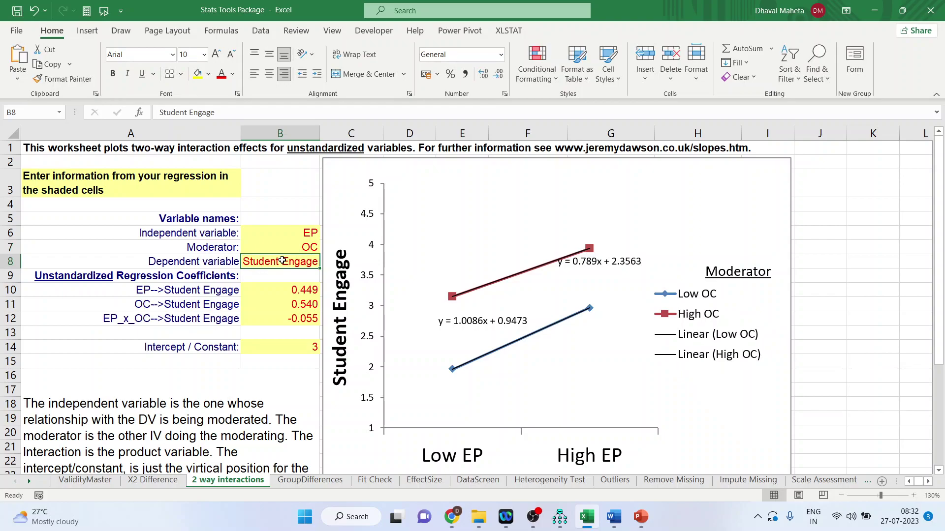
type("Sl")
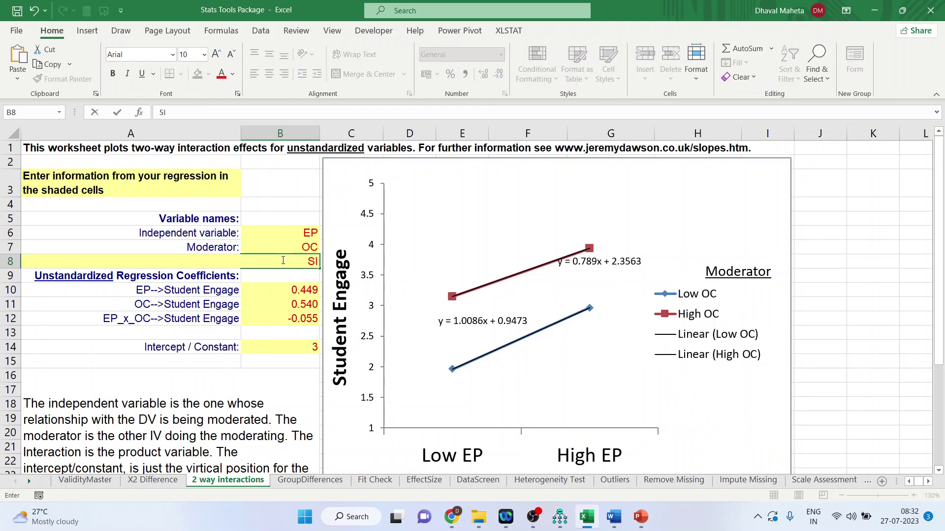
key("Return")
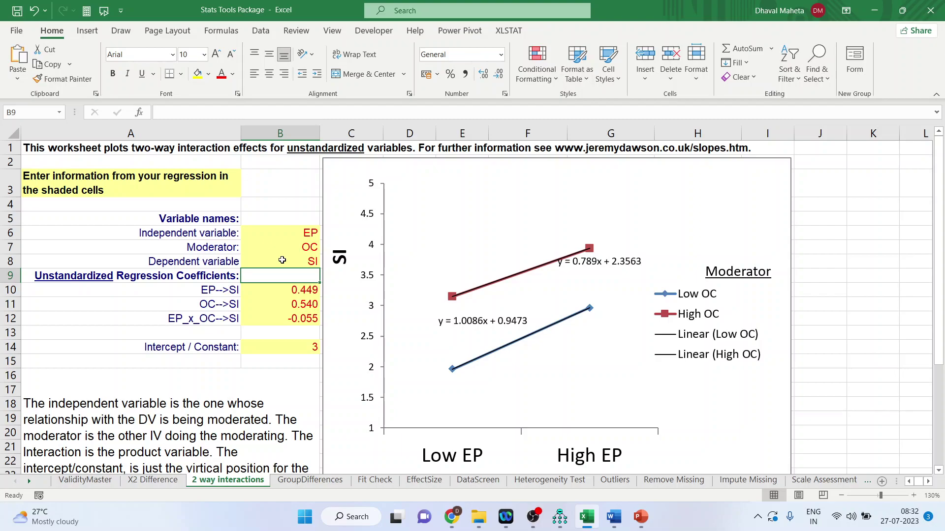
- Look up the unstandardized ZEnvPercep regression weight in the Amos output and set the EP-->SI coefficient to 0.428 in Excel
left_click(297, 292)
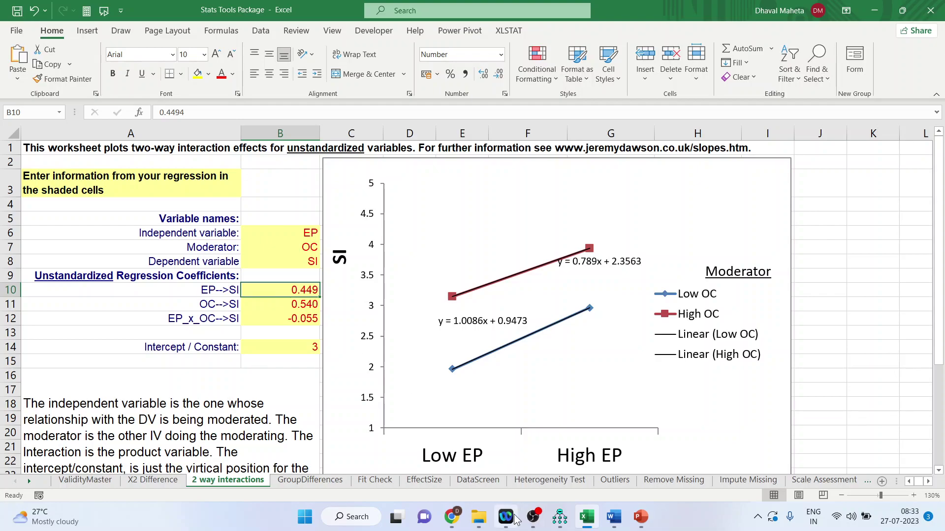
mouse_move(560, 522)
left_click(659, 485)
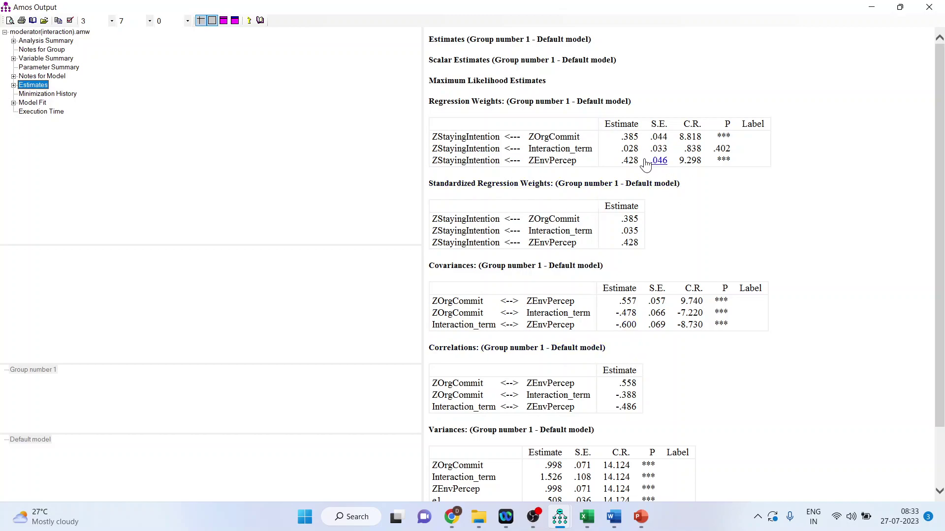
left_click(591, 528)
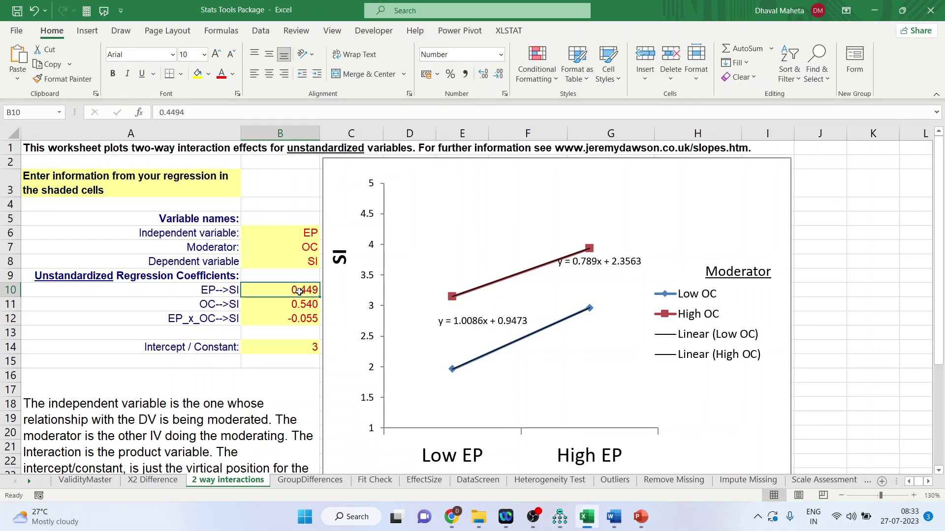
type("0.42")
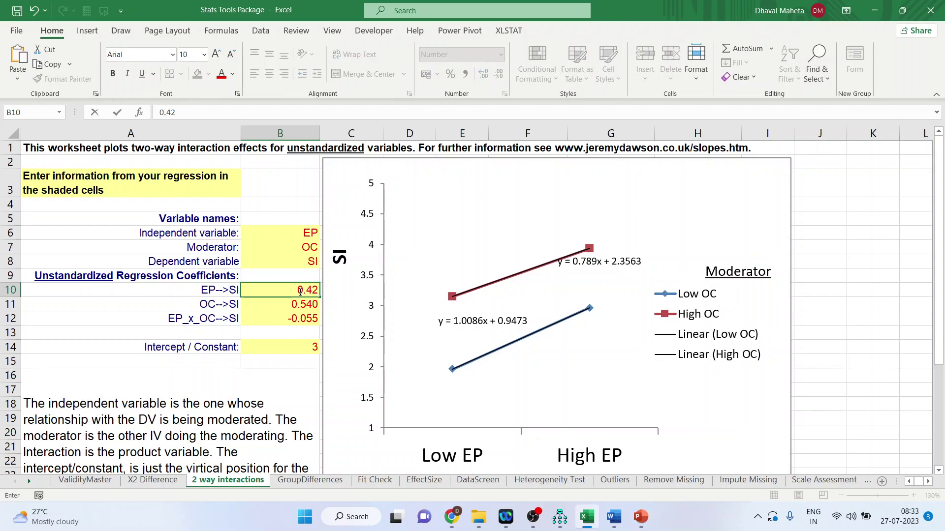
type("8")
key("Return")
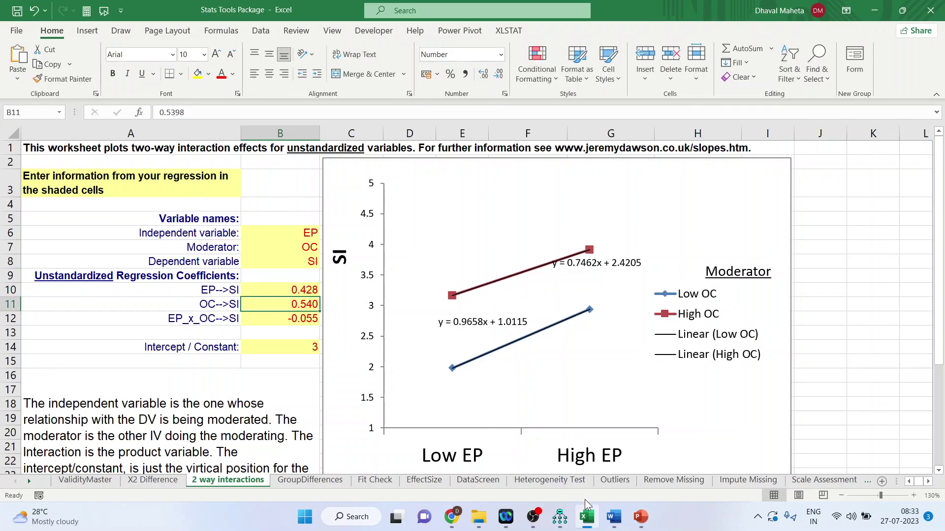
- Look up the unstandardized ZOrgCommit regression weight in the Amos output and set the OC-->SI coefficient to 0.385 in Excel
mouse_move(566, 525)
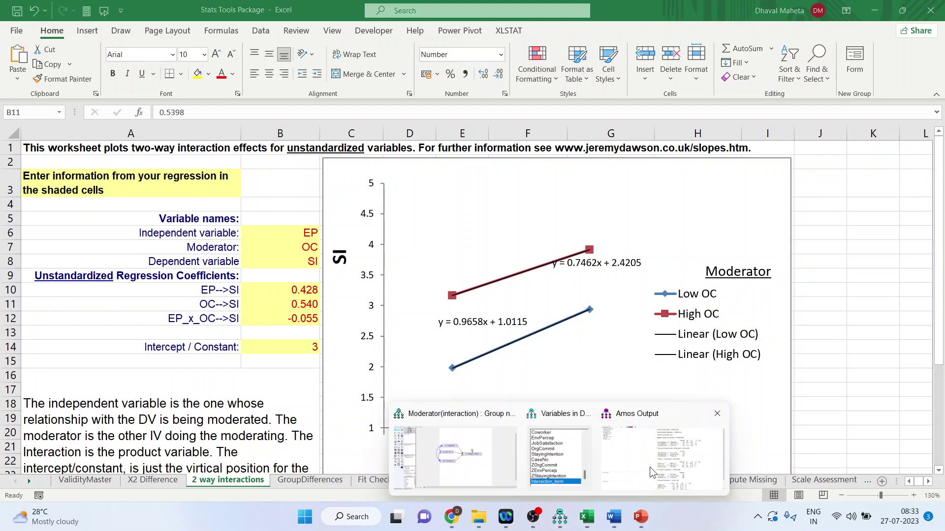
left_click(649, 468)
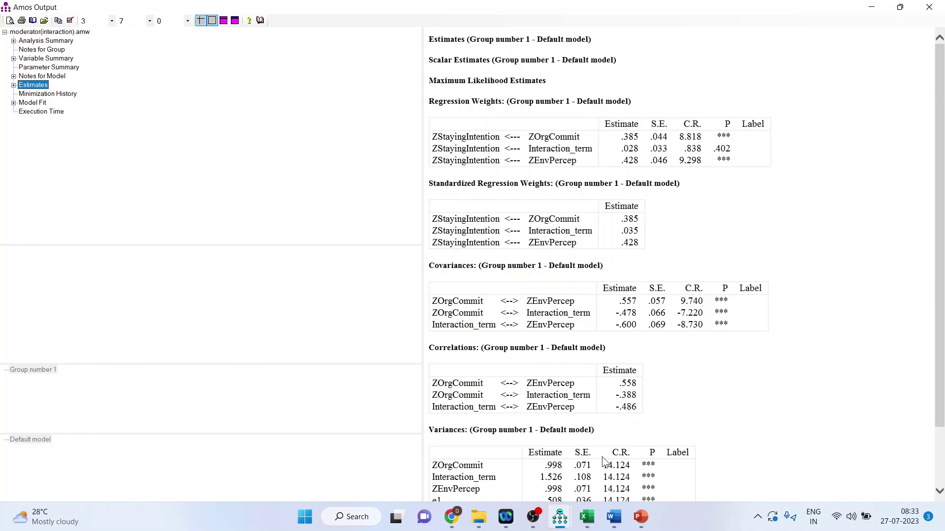
mouse_move(586, 517)
left_click(623, 410)
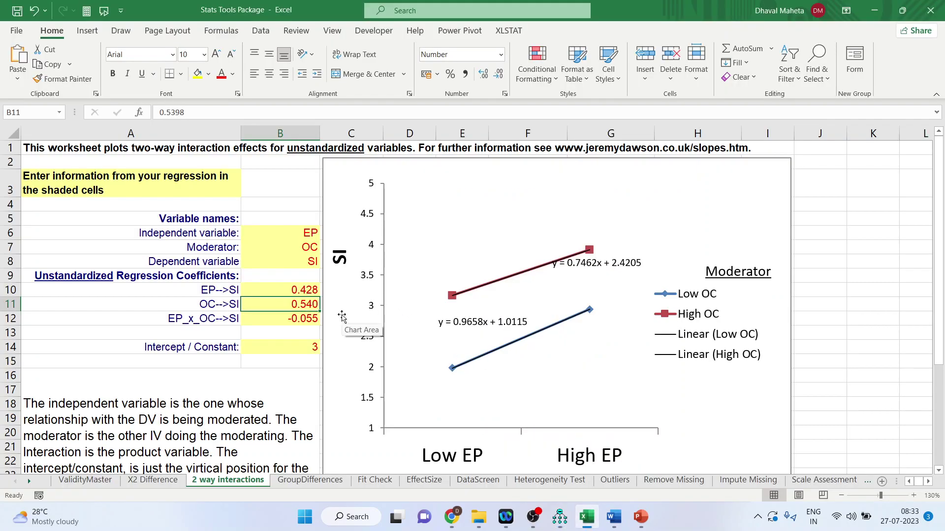
type("0.3")
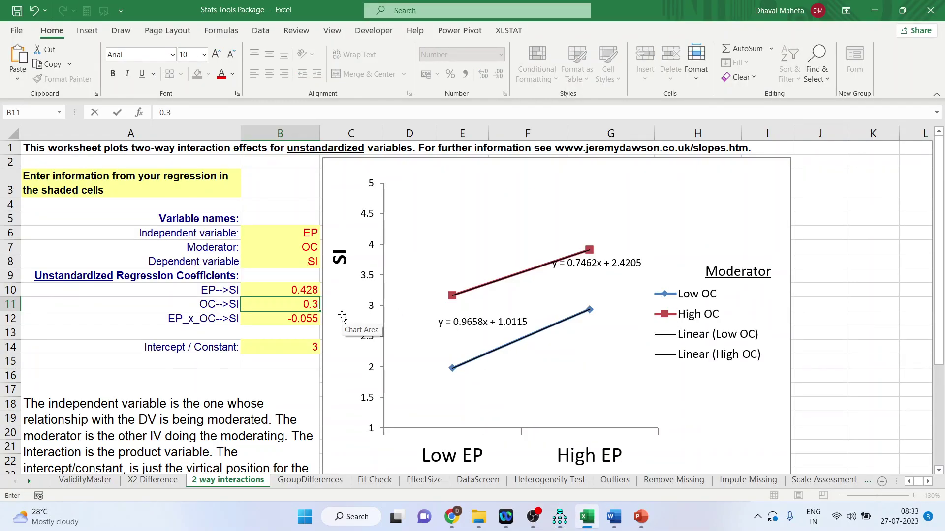
type("85")
key("Return")
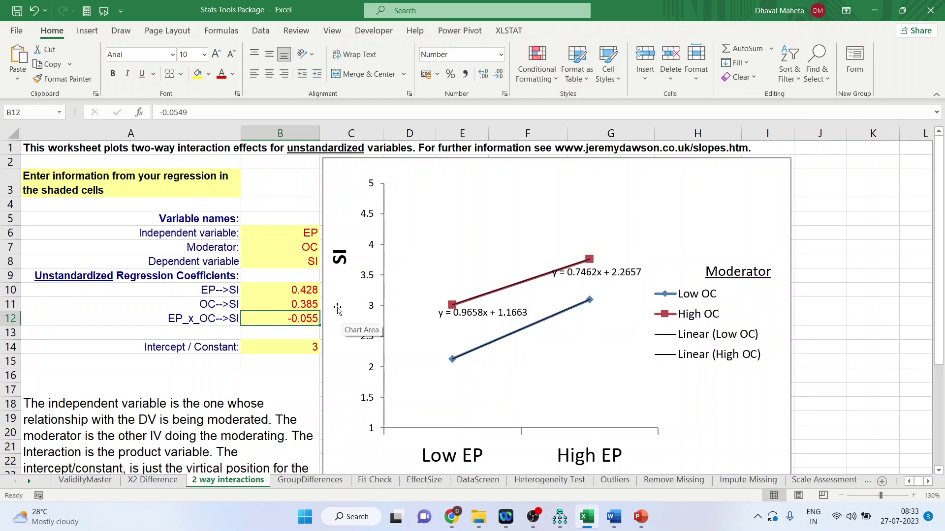